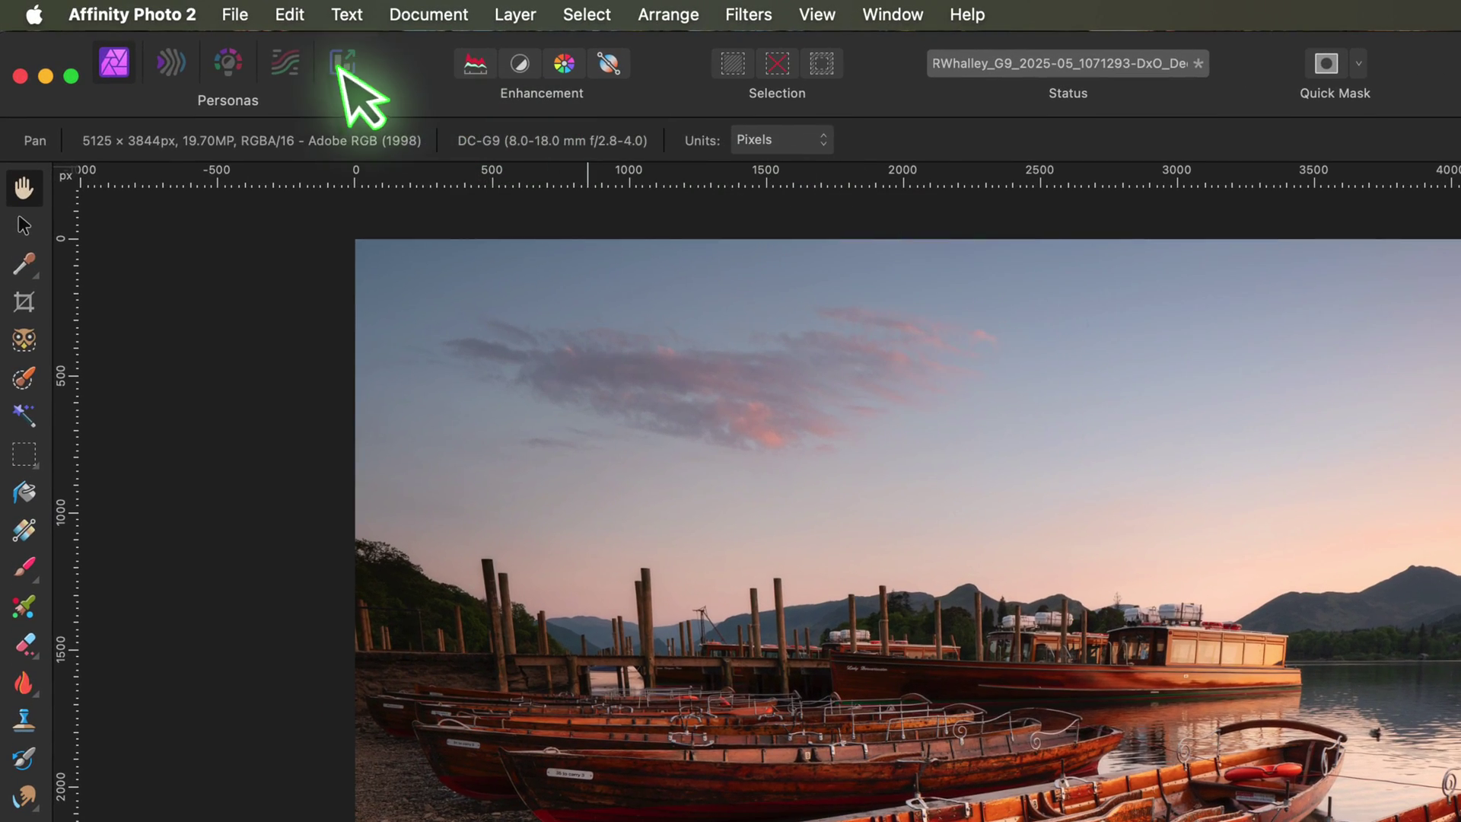
- Switch to the Export Persona and expand the whole-image slice to show its 1x JPEG export
click(342, 64)
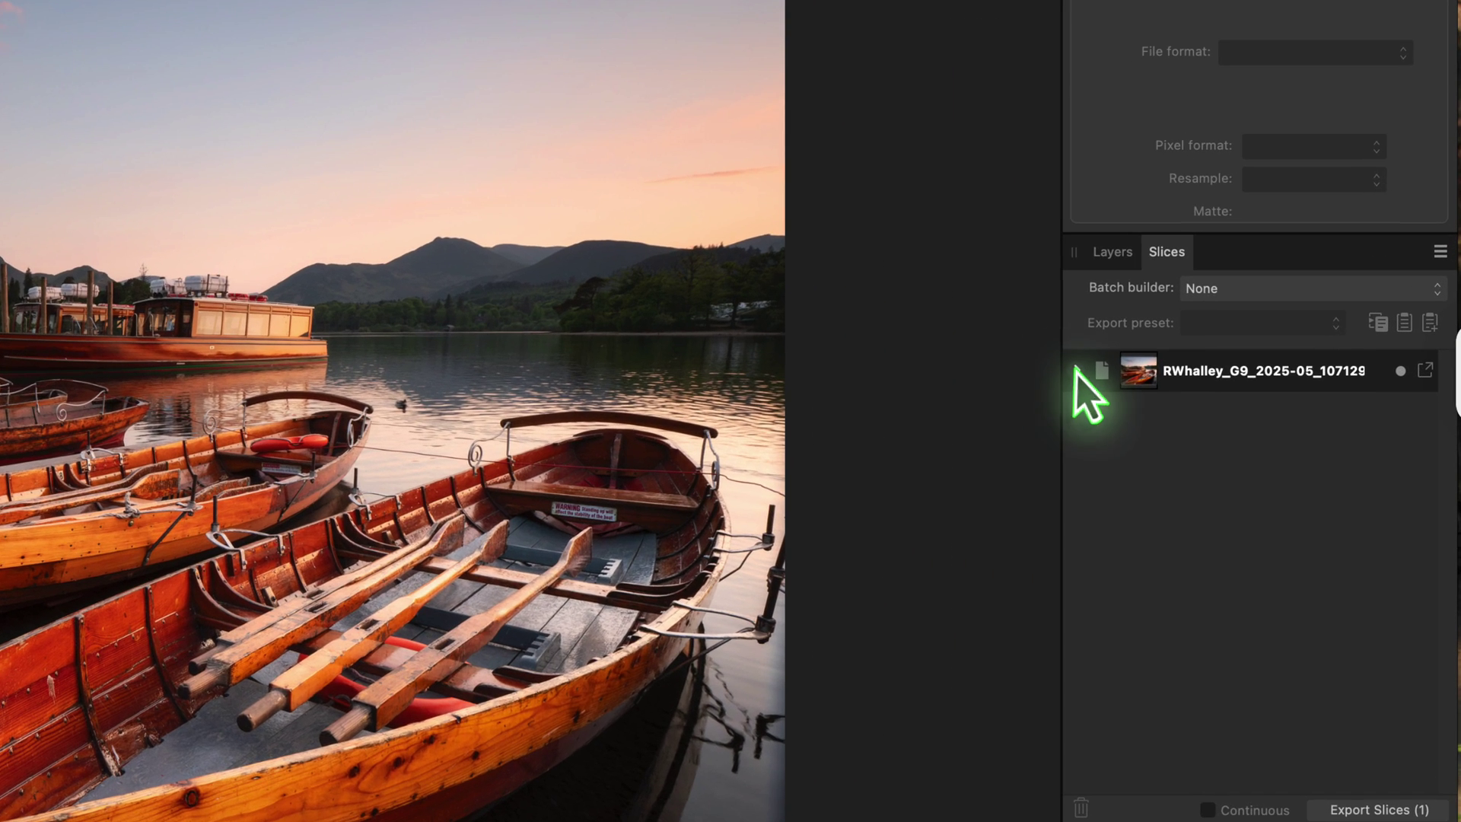
click(1228, 420)
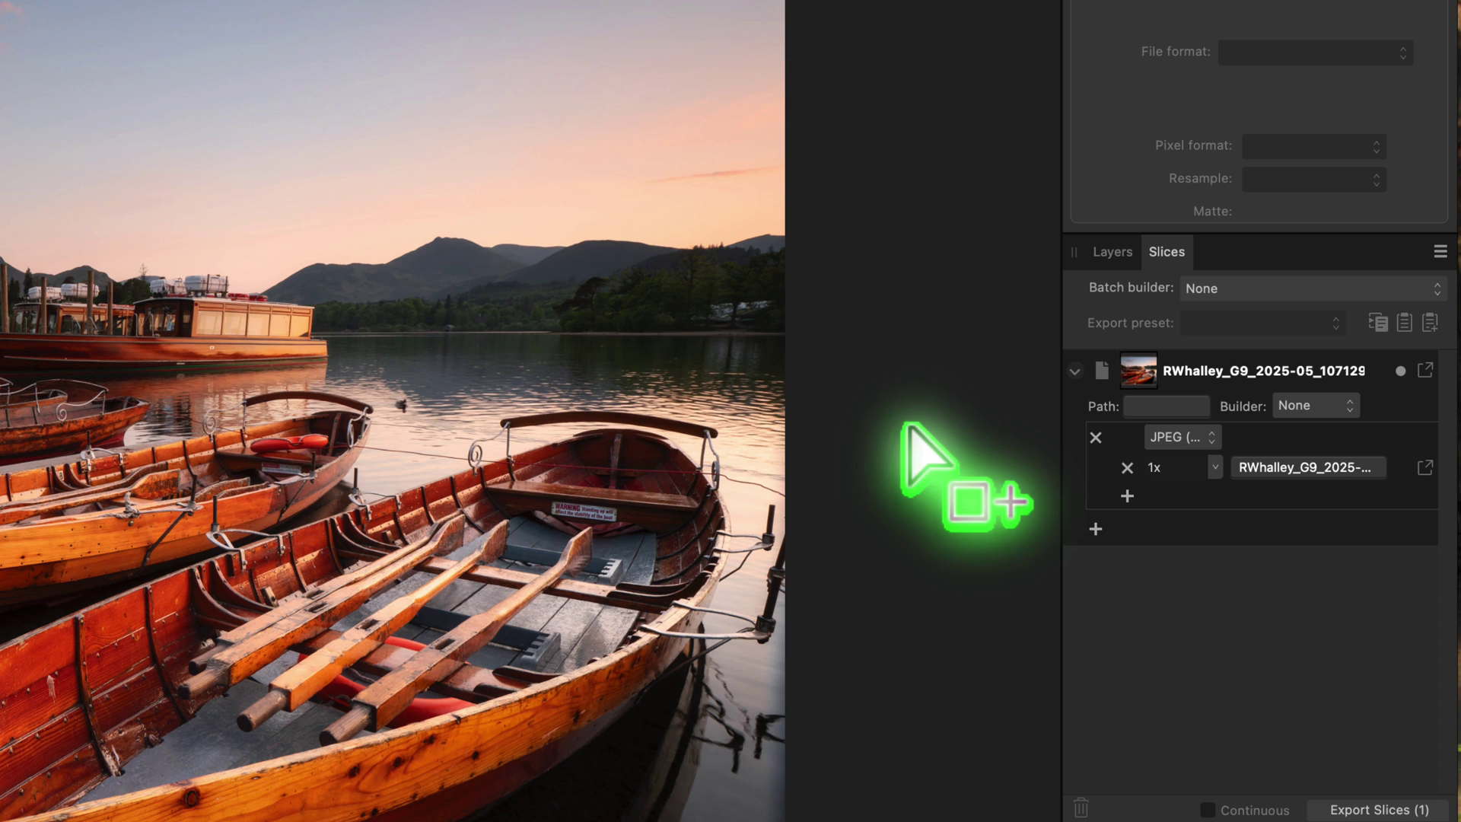
- Change the slice's JPEG export size from 1x to 1200w
click(1216, 467)
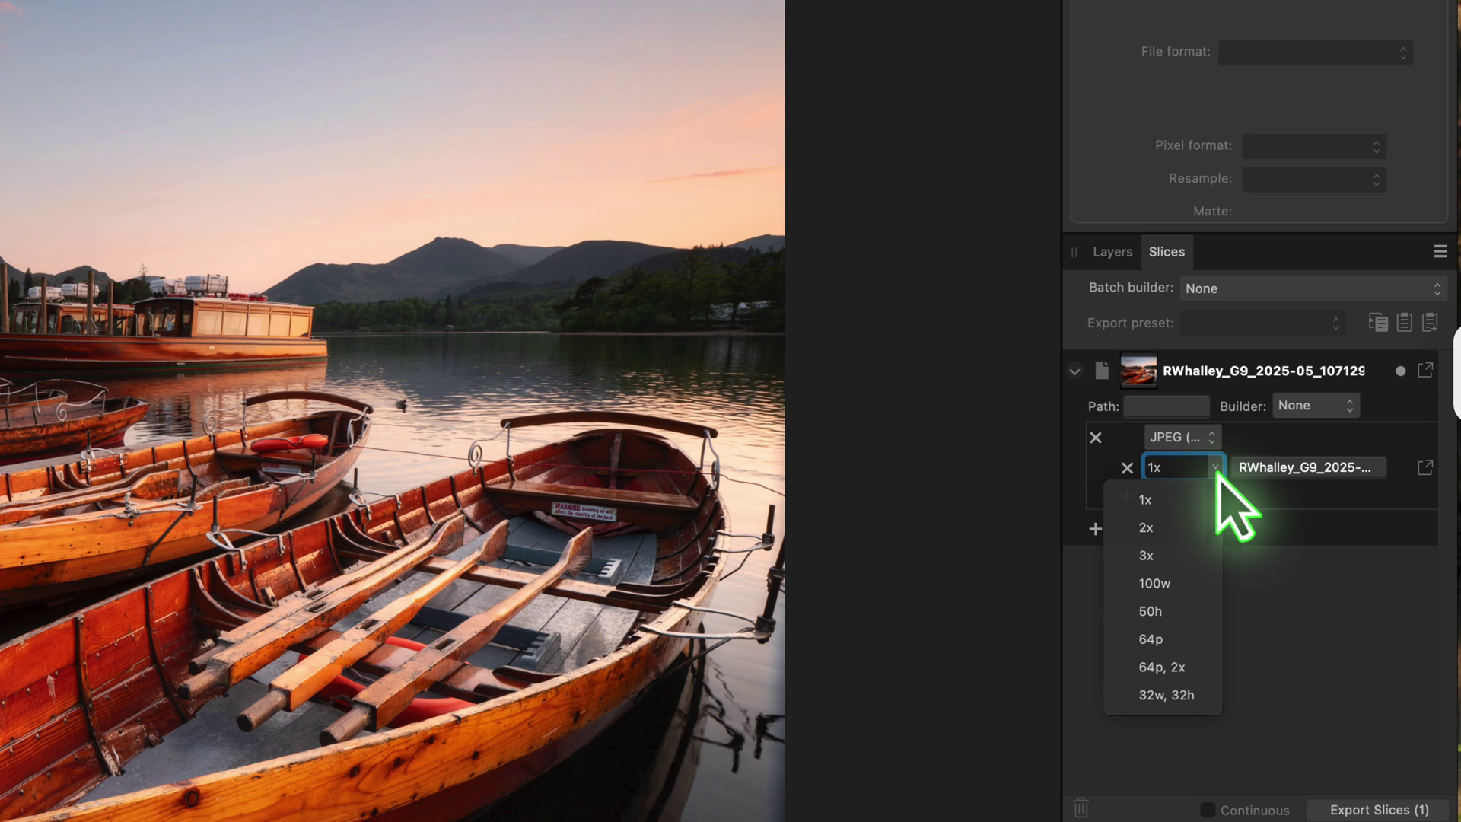
click(1178, 470)
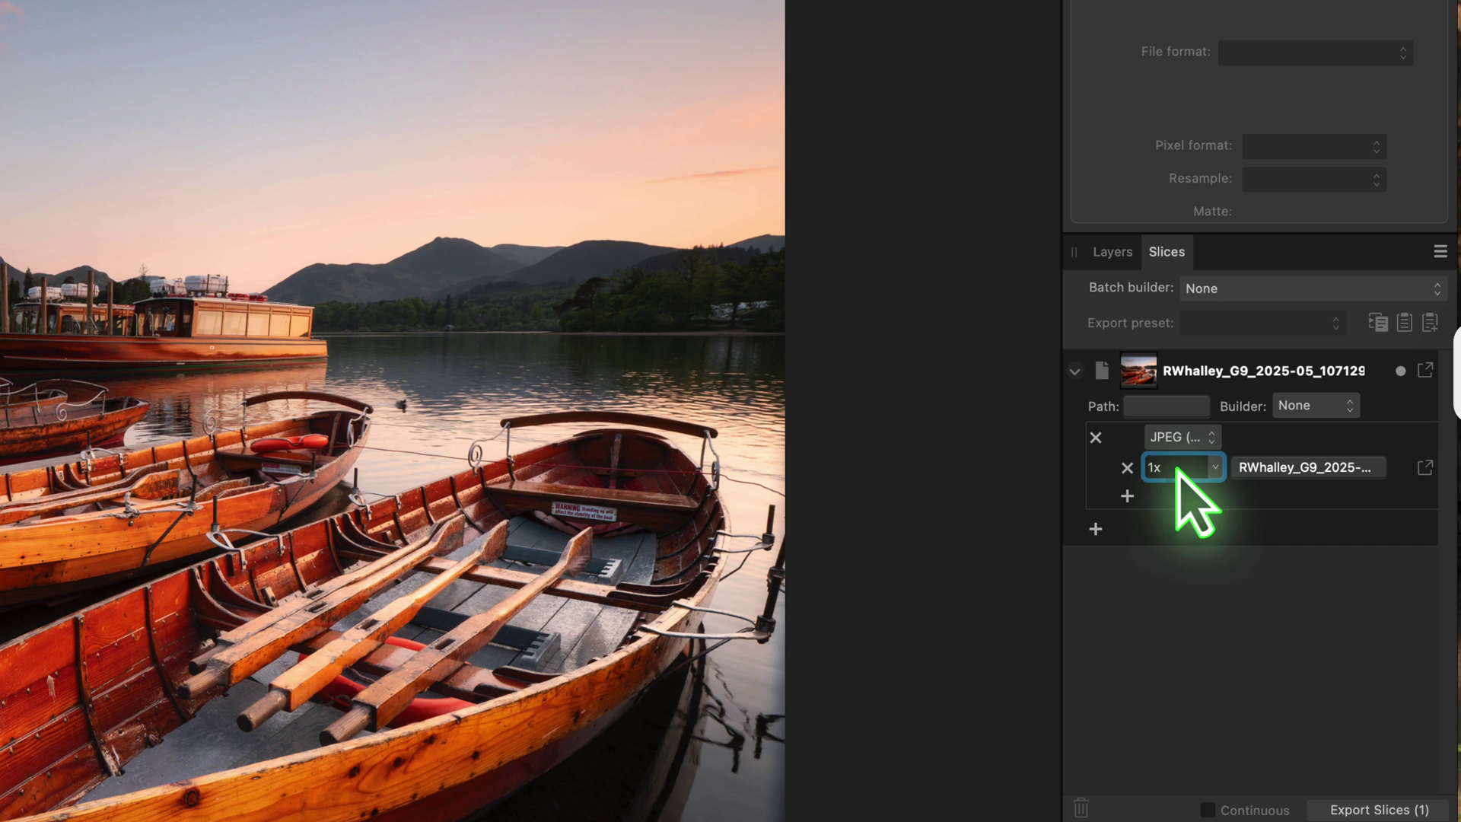
double_click(1165, 467)
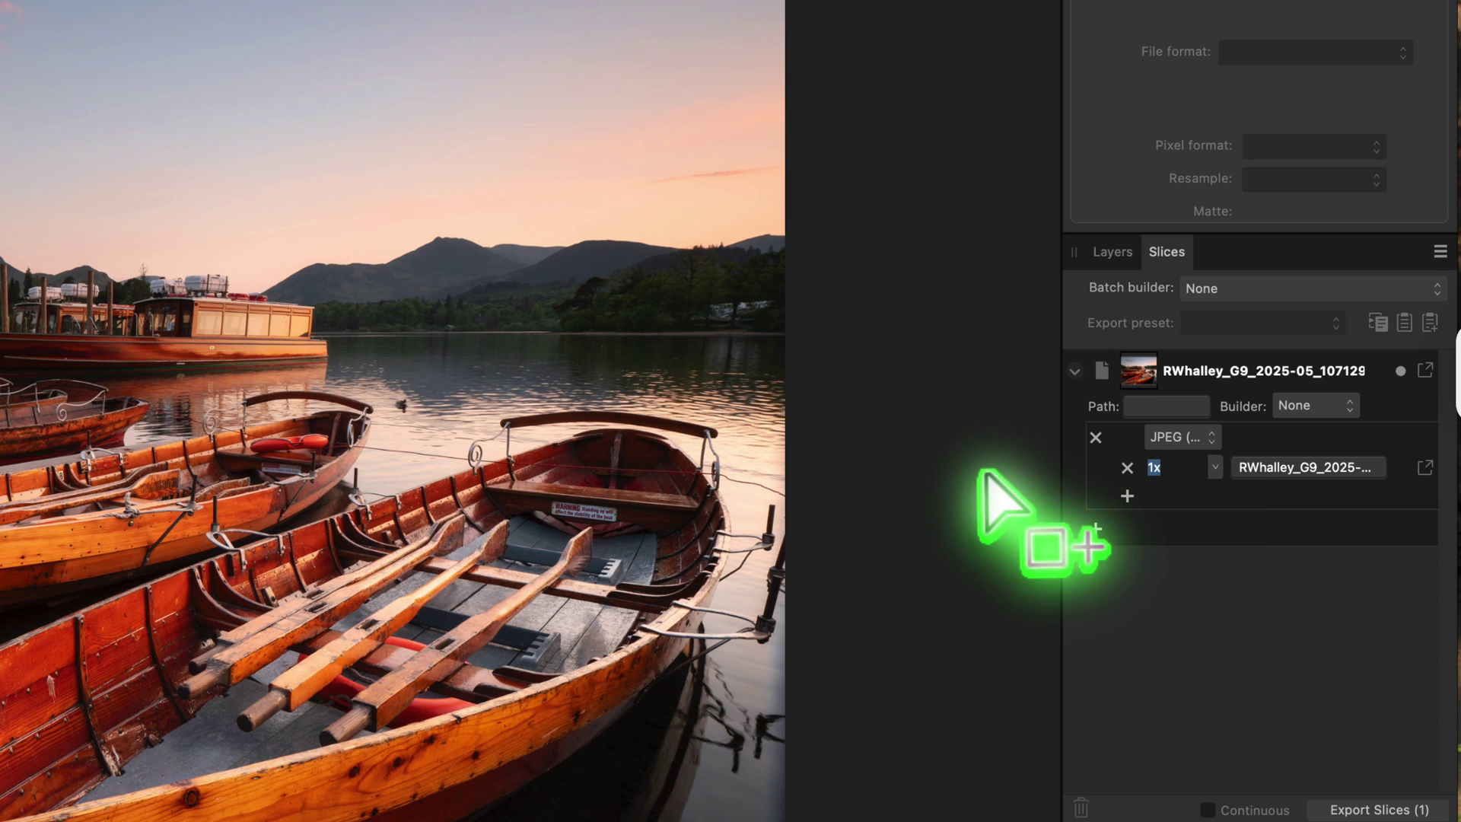
text(1)
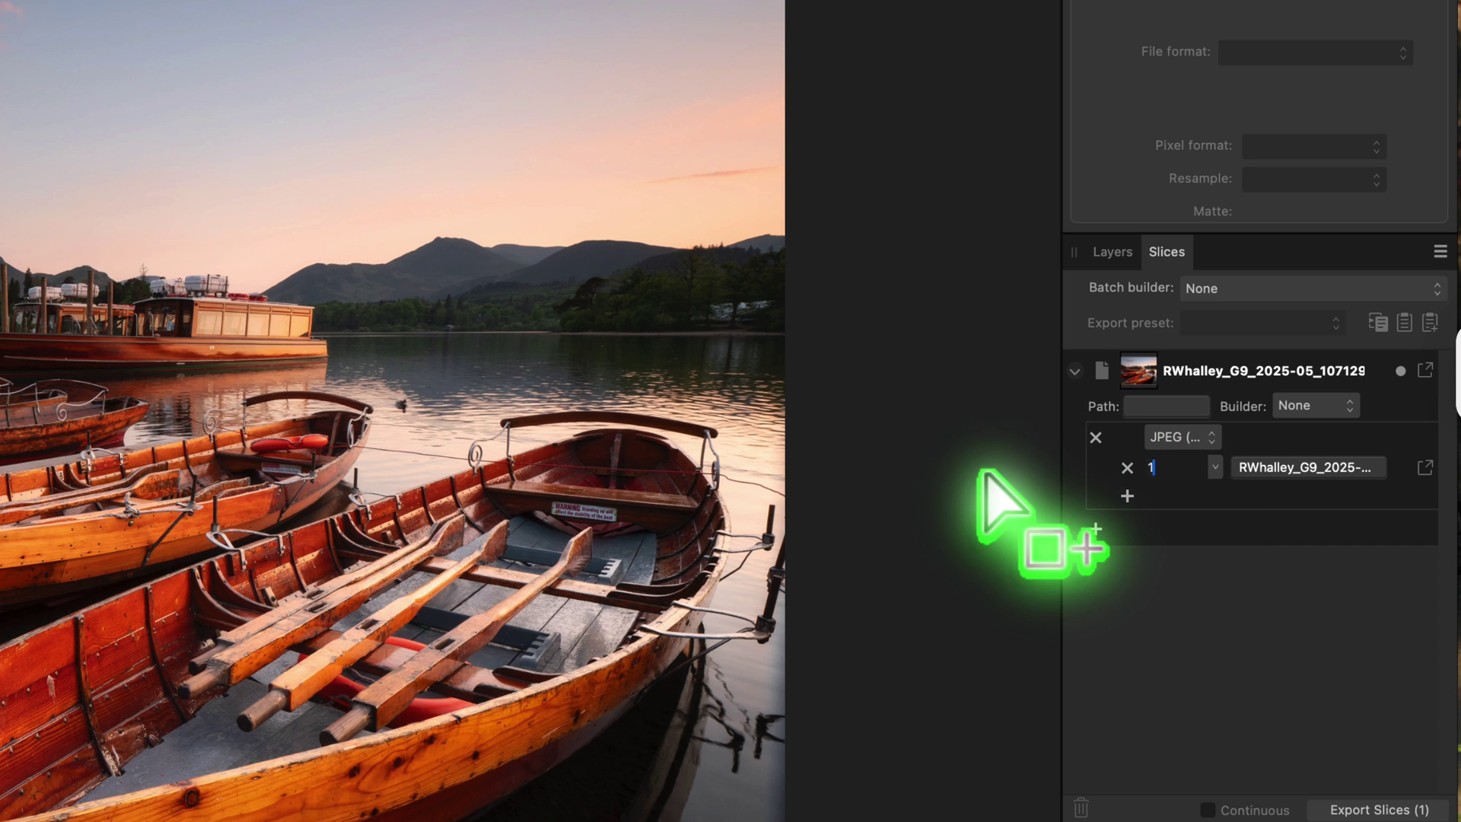
text(200w)
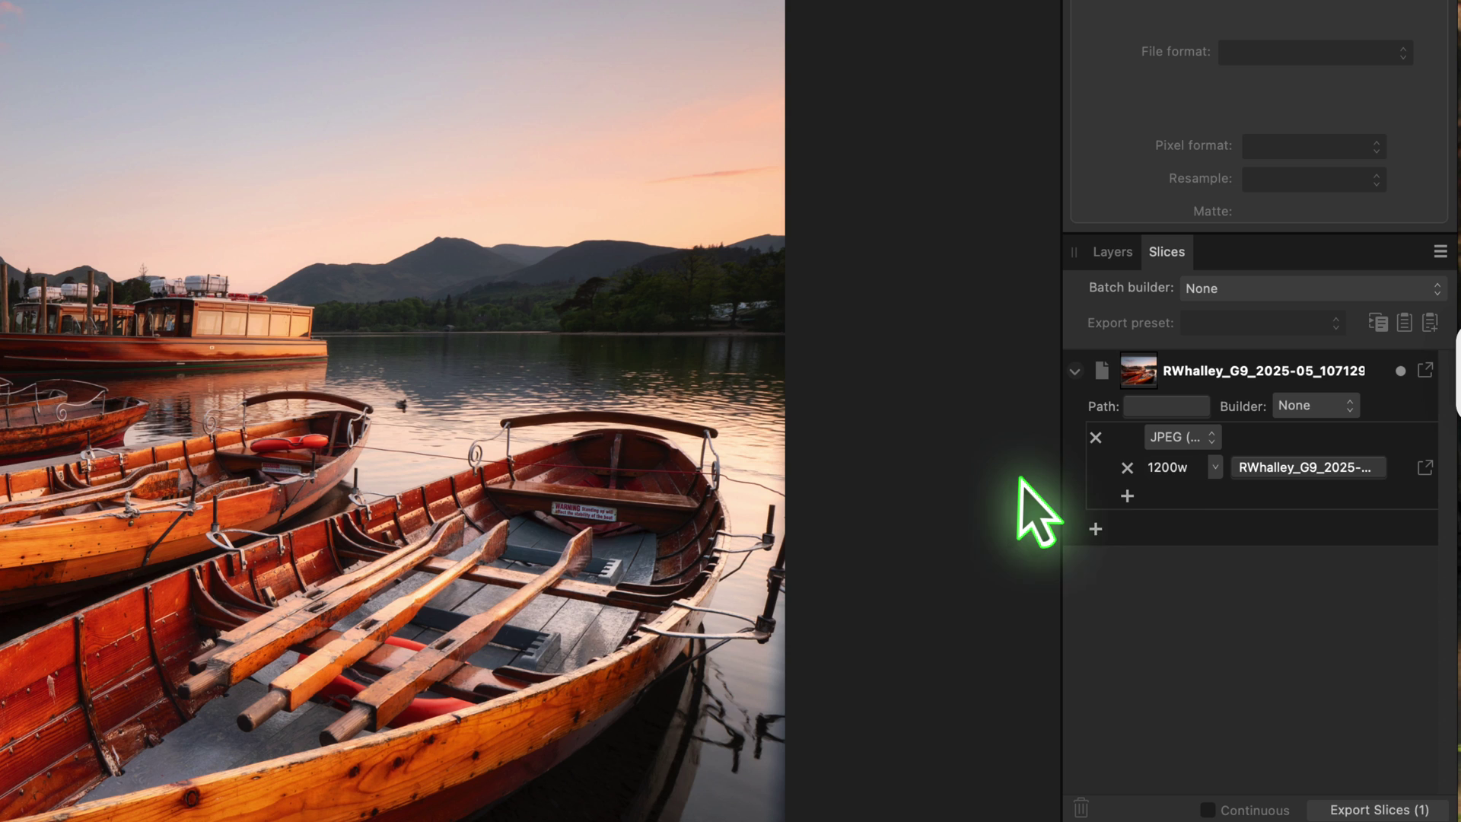
- Add a second 800w JPEG size and keep the format at JPEG high quality
click(1128, 495)
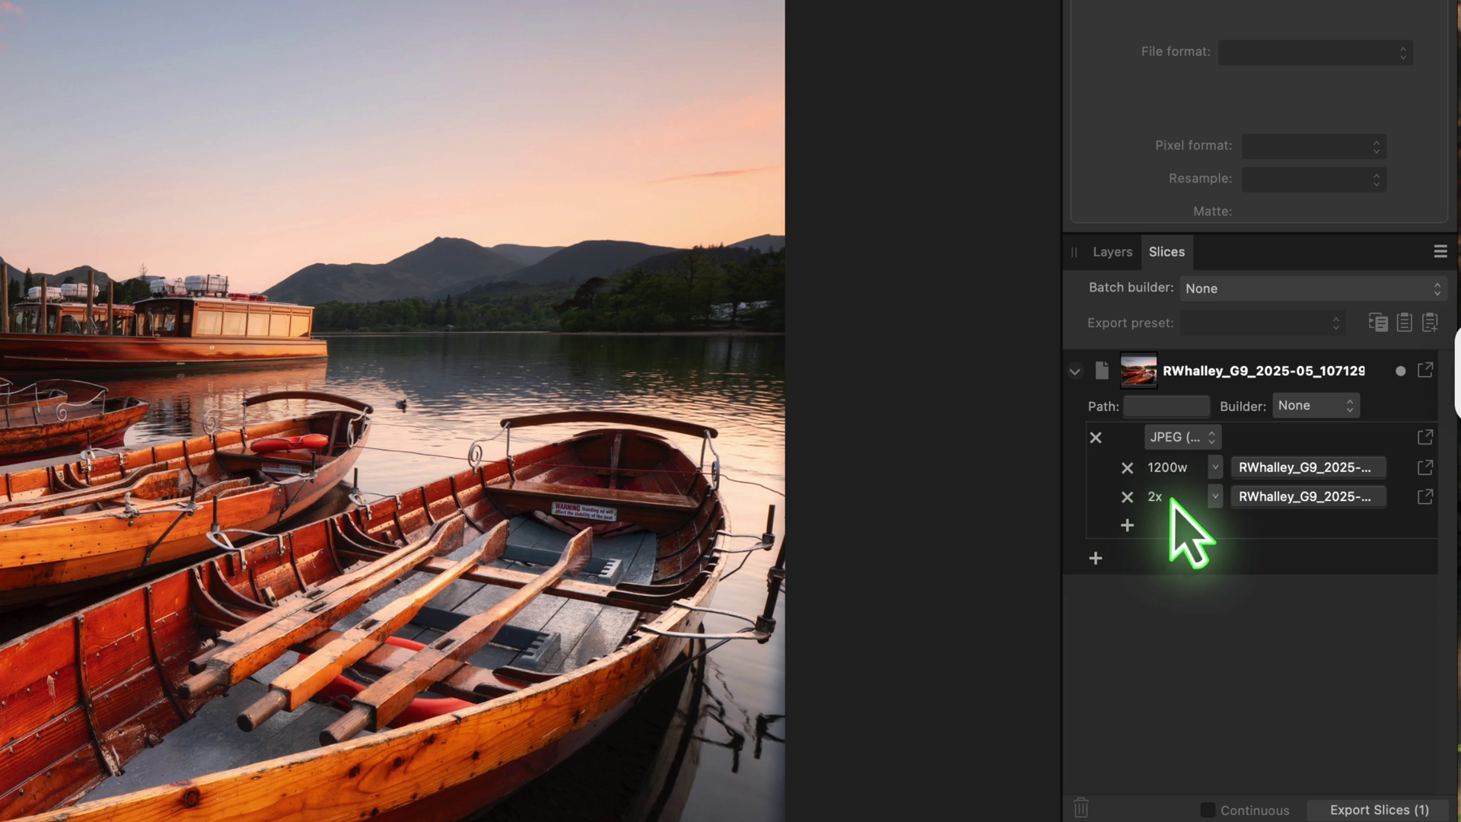
double_click(1155, 496)
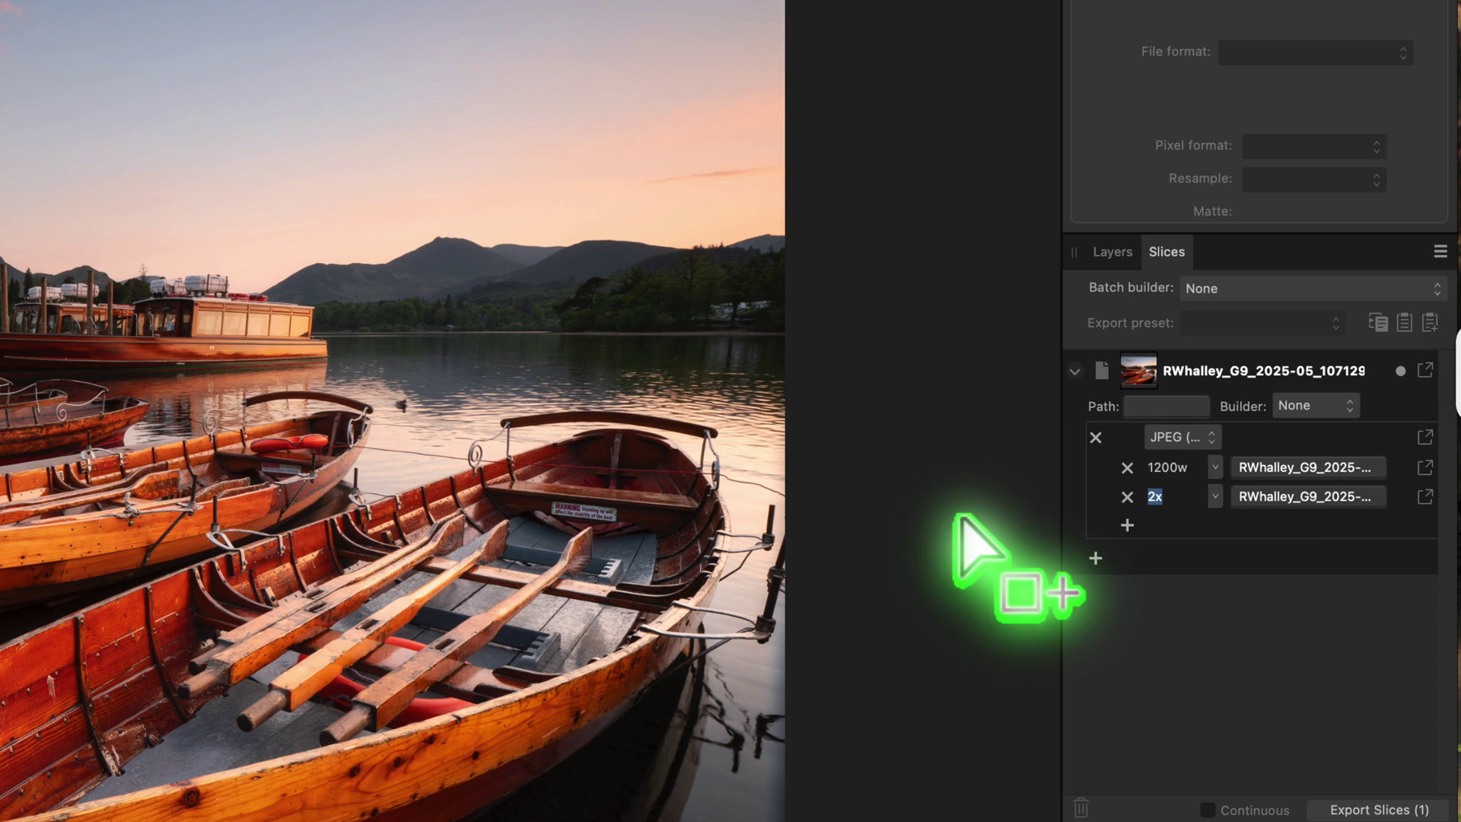
text(800w)
key(Tab)
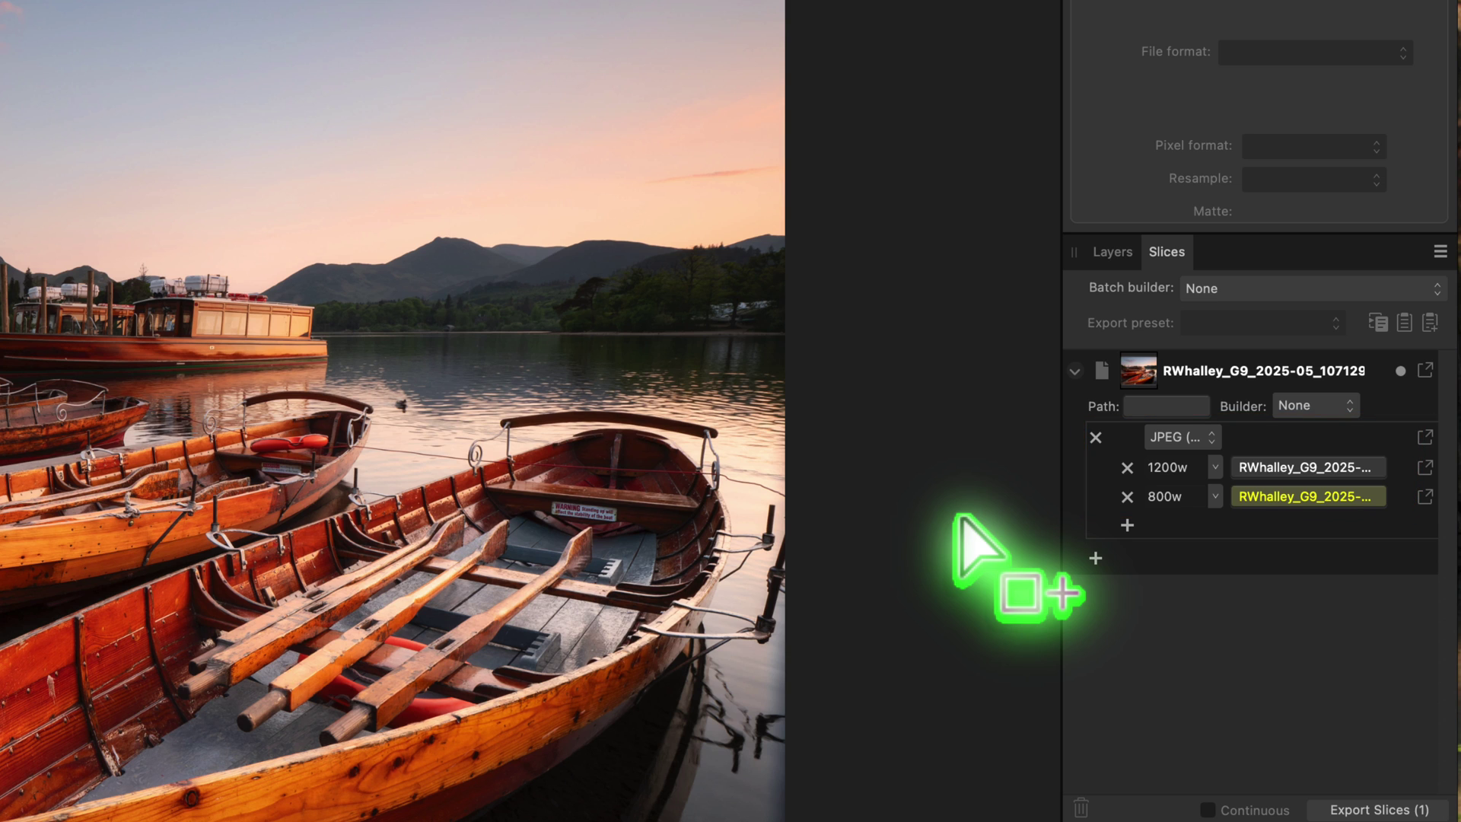
click(1180, 438)
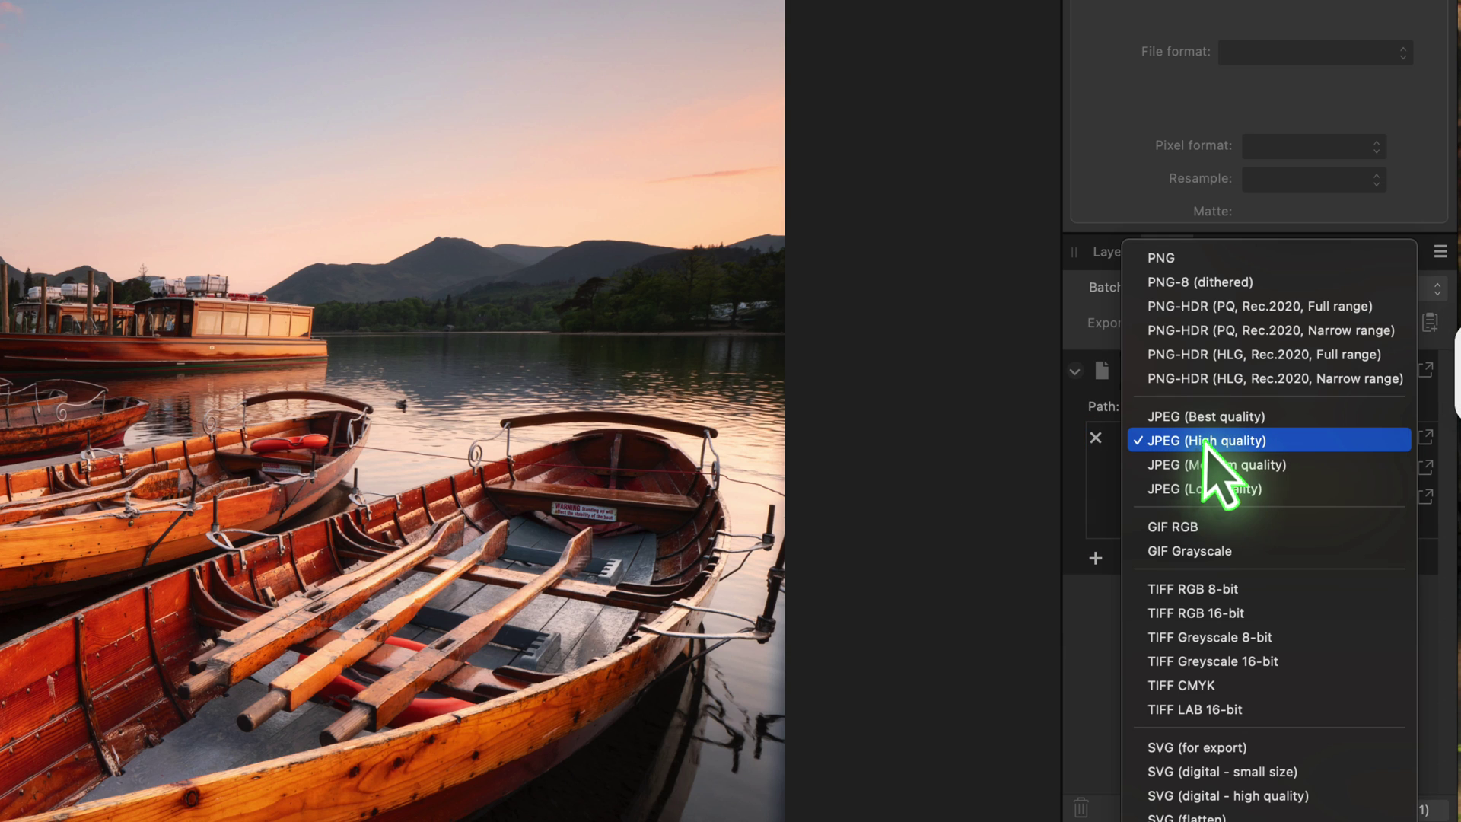
click(1291, 445)
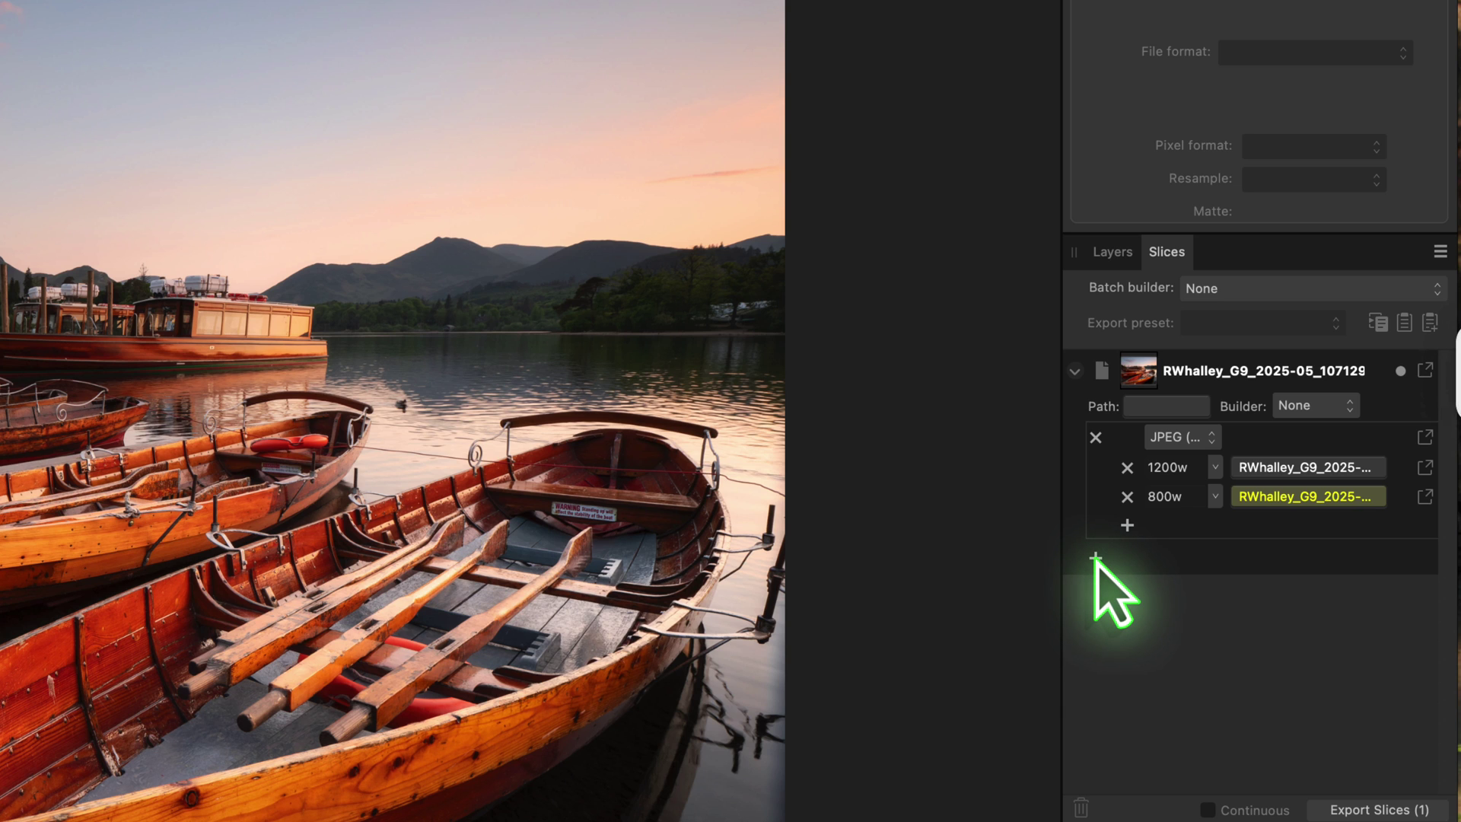
- Add a TIFF RGB 8-bit export to the slice, sized at 1200w
click(1096, 559)
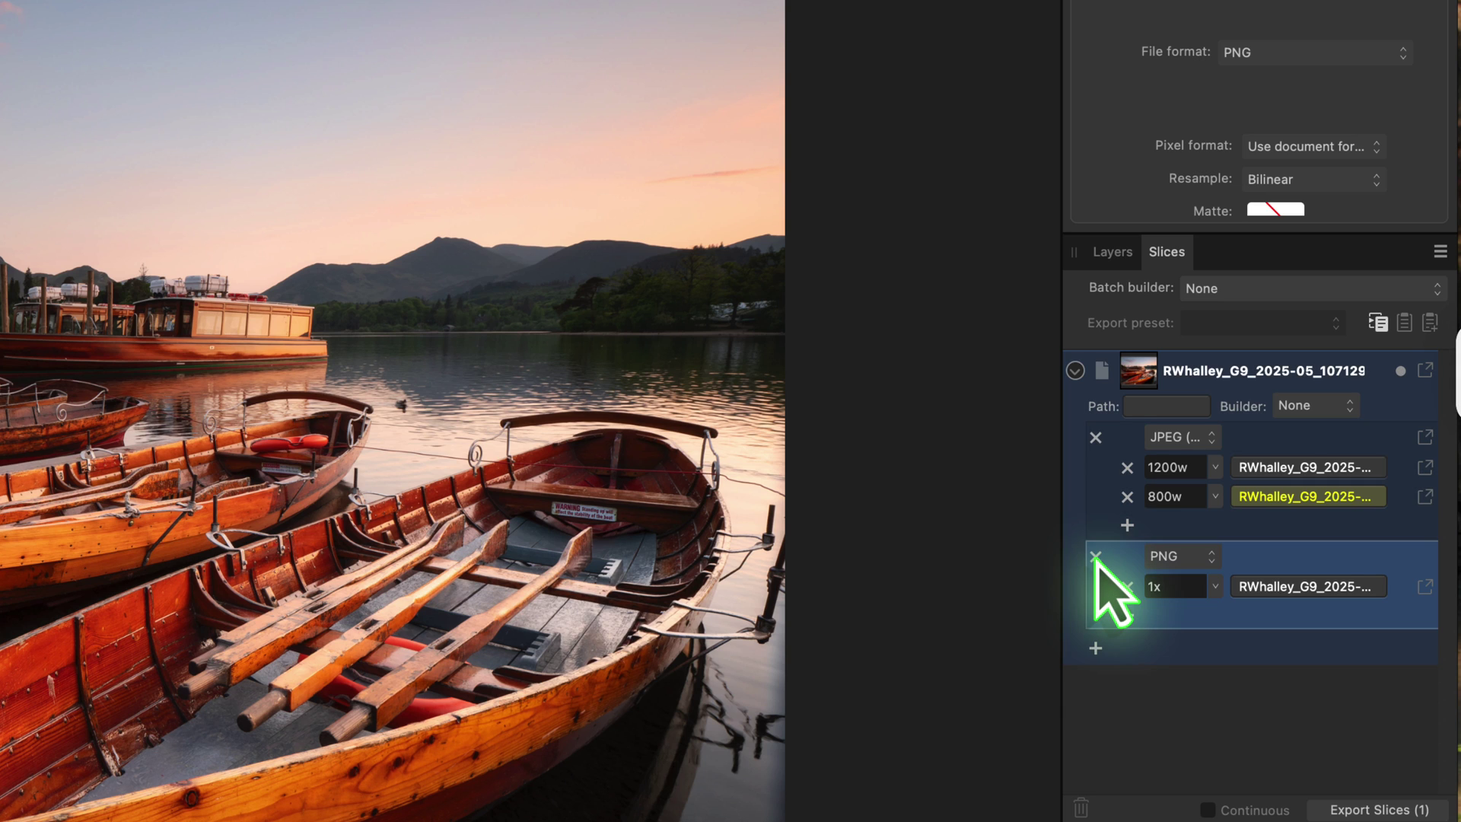
click(1189, 561)
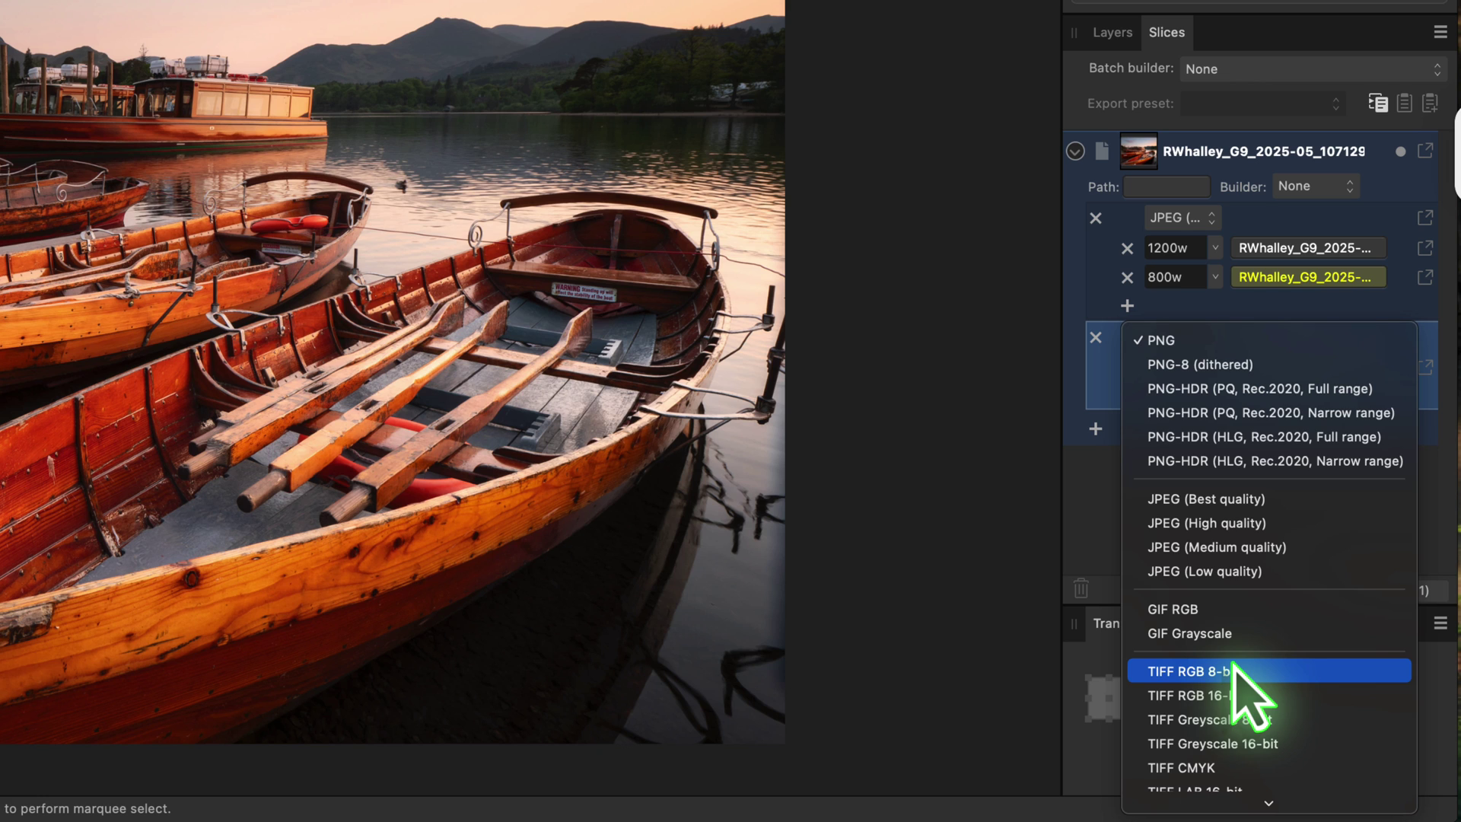
click(1233, 669)
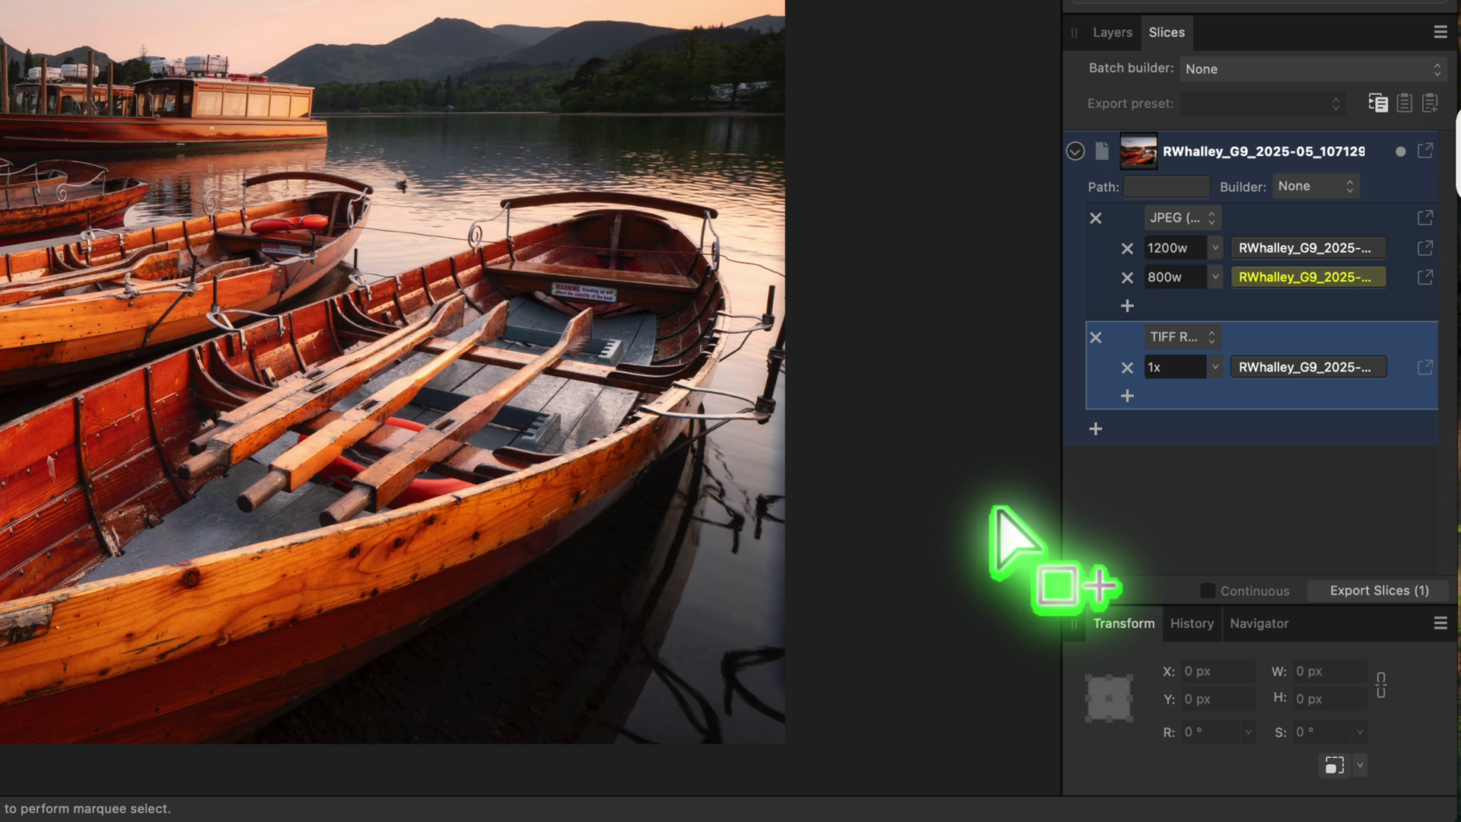
click(1157, 368)
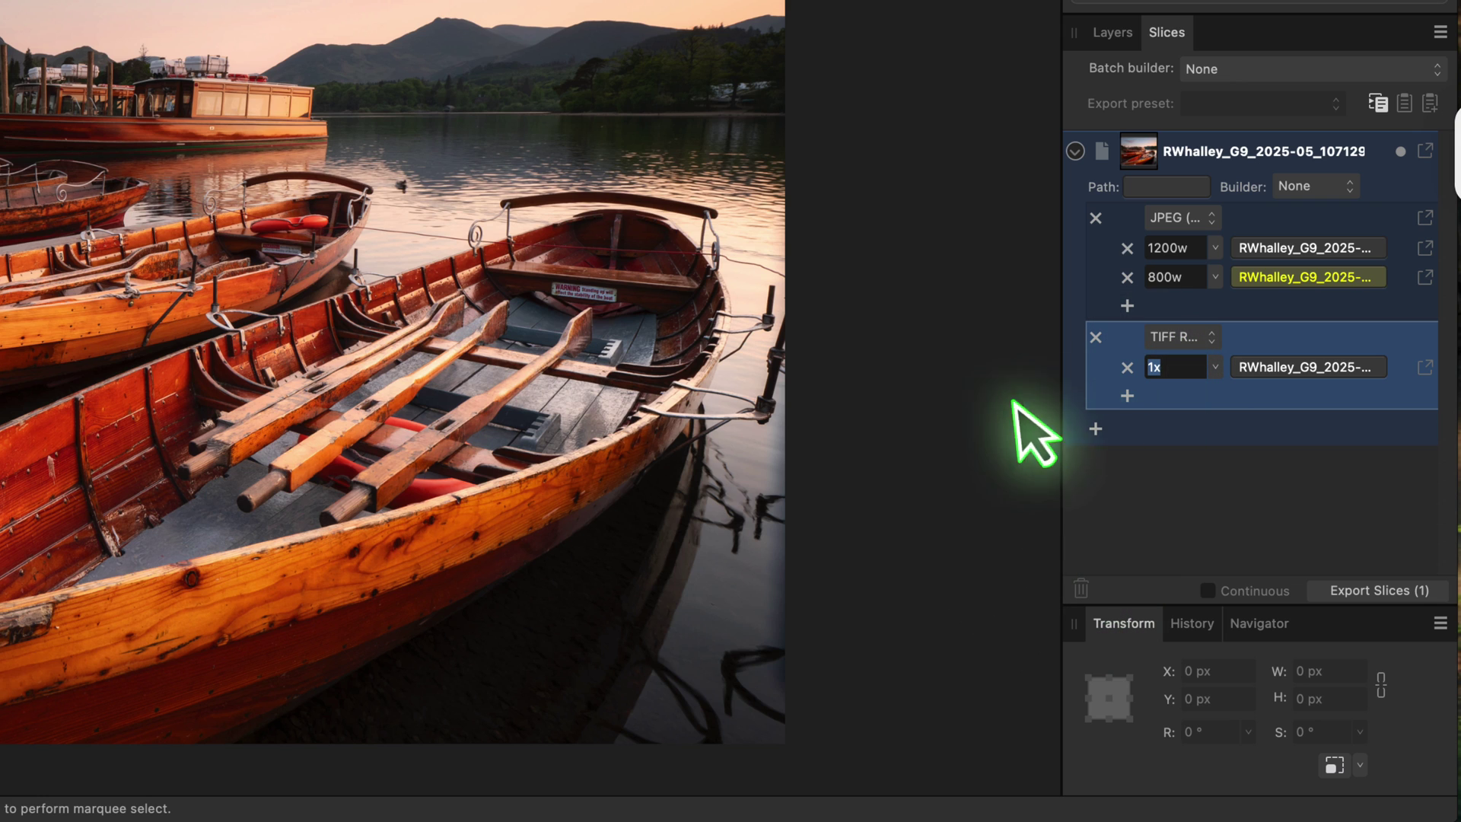
text(1200w)
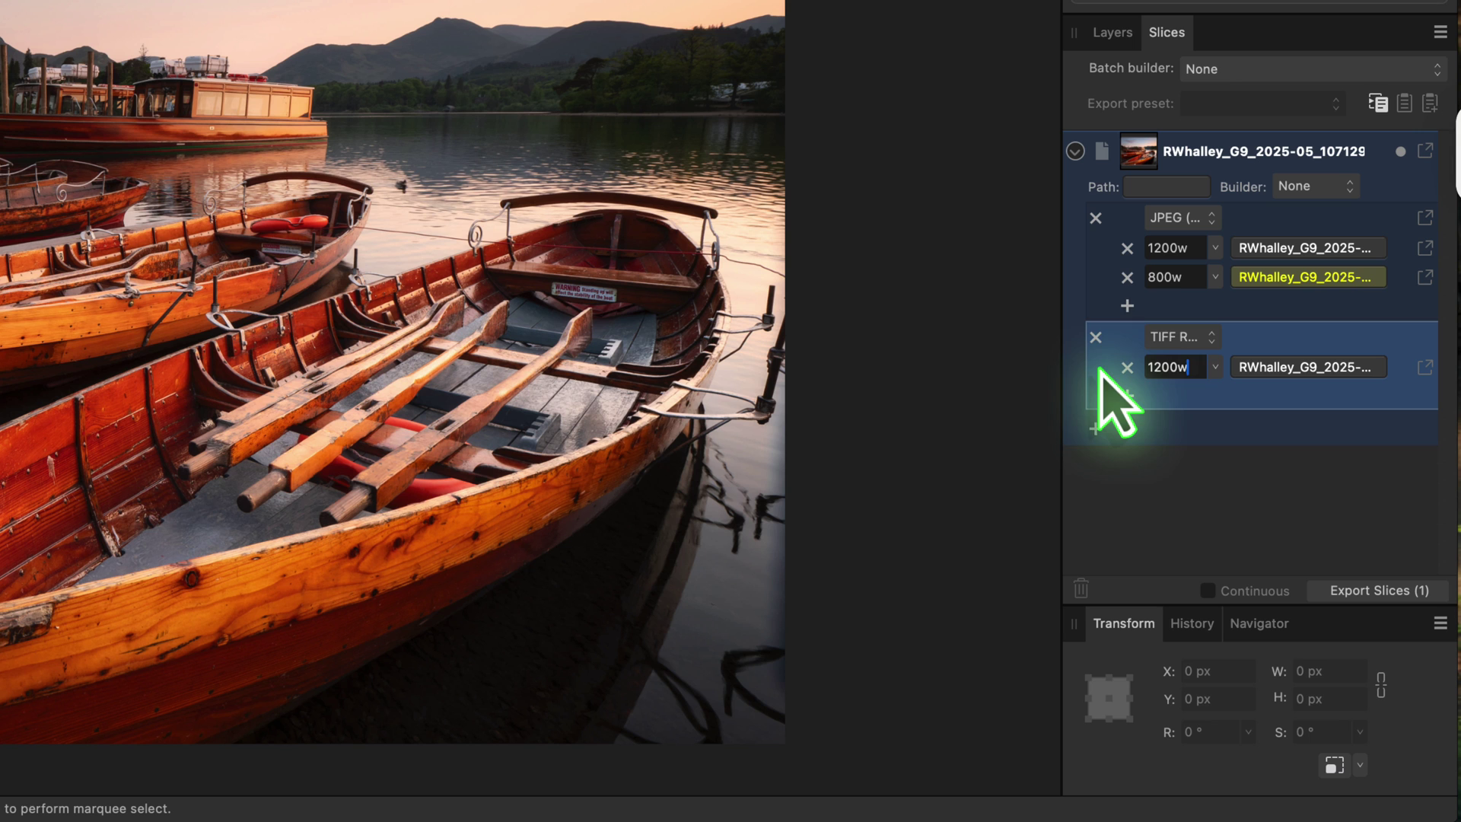
- Rebuild the TIFF file name template as Slice name - Width, removing the Scale suffix
click(1279, 373)
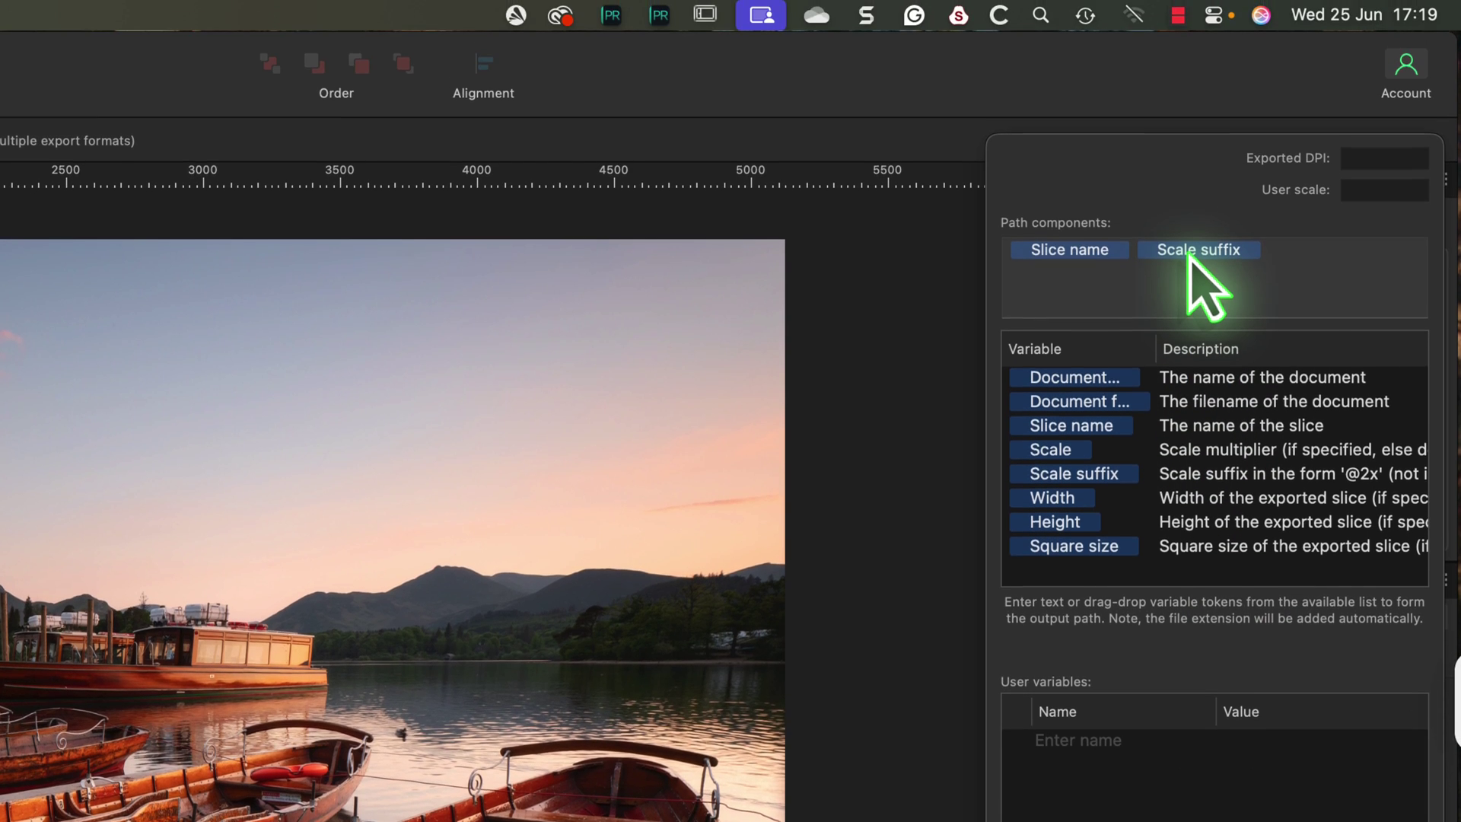
click(1189, 144)
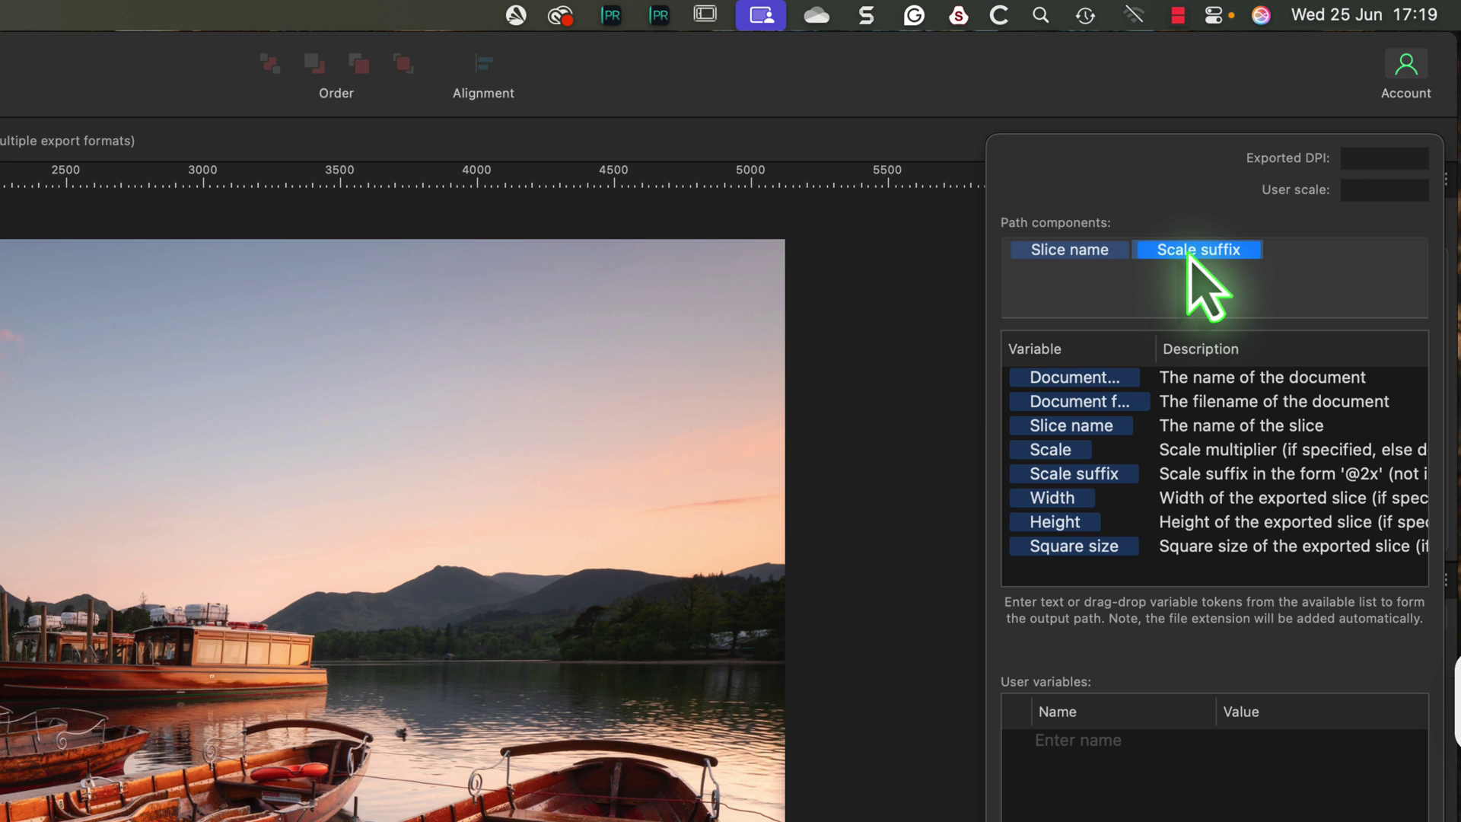
key(BackSpace)
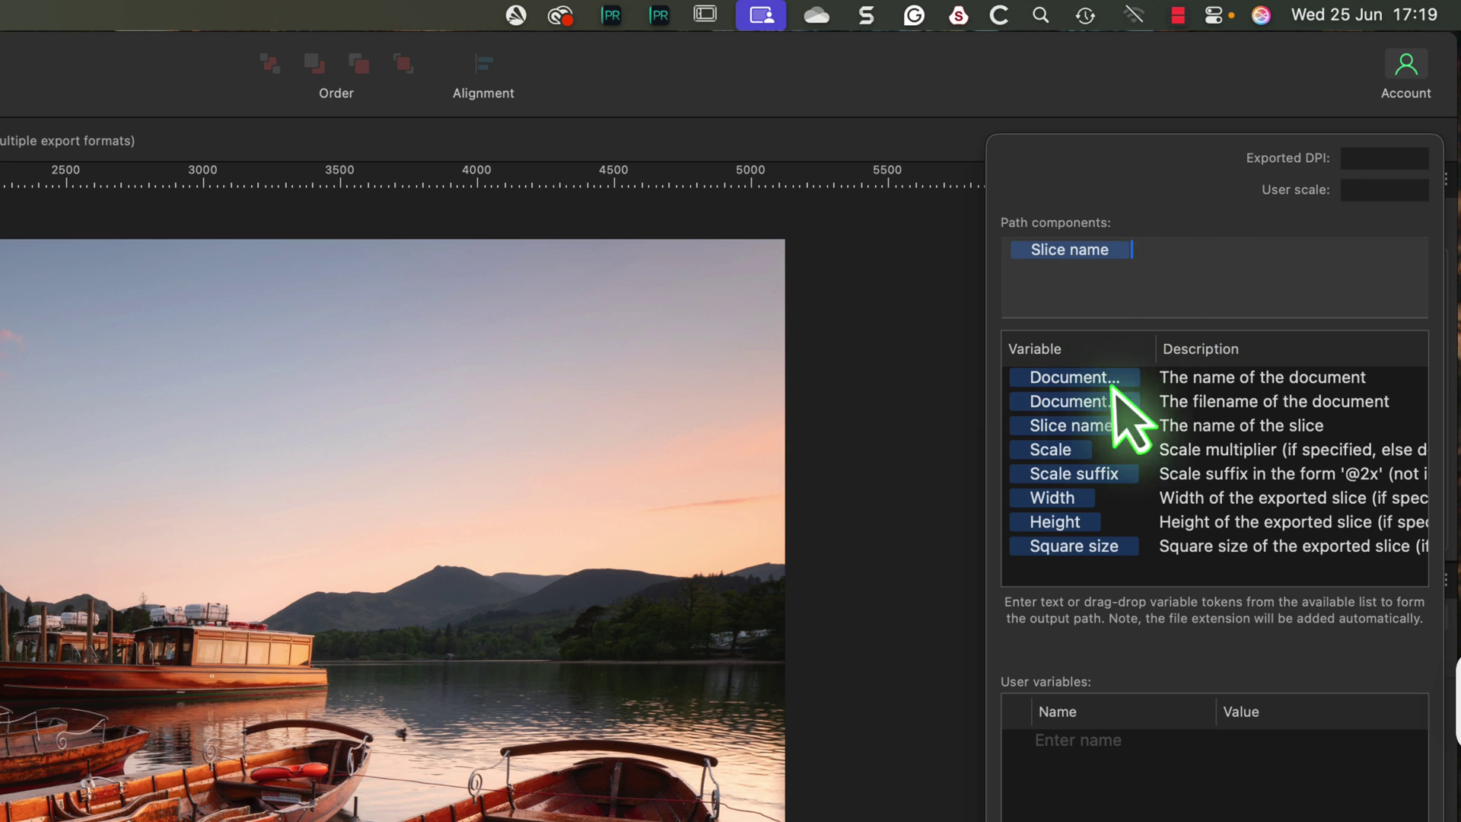
drag(1053, 497, 1164, 259)
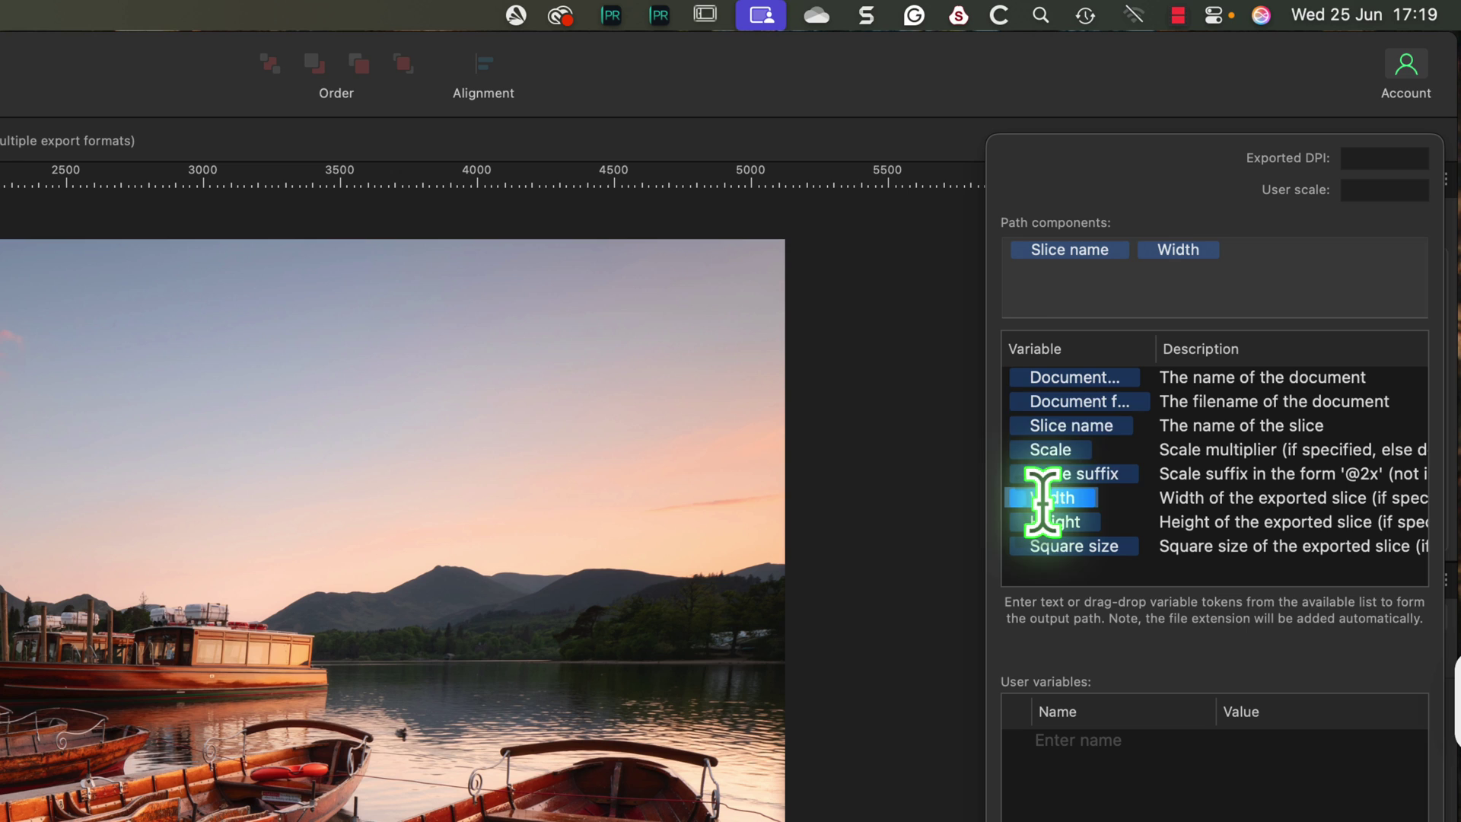
click(1136, 252)
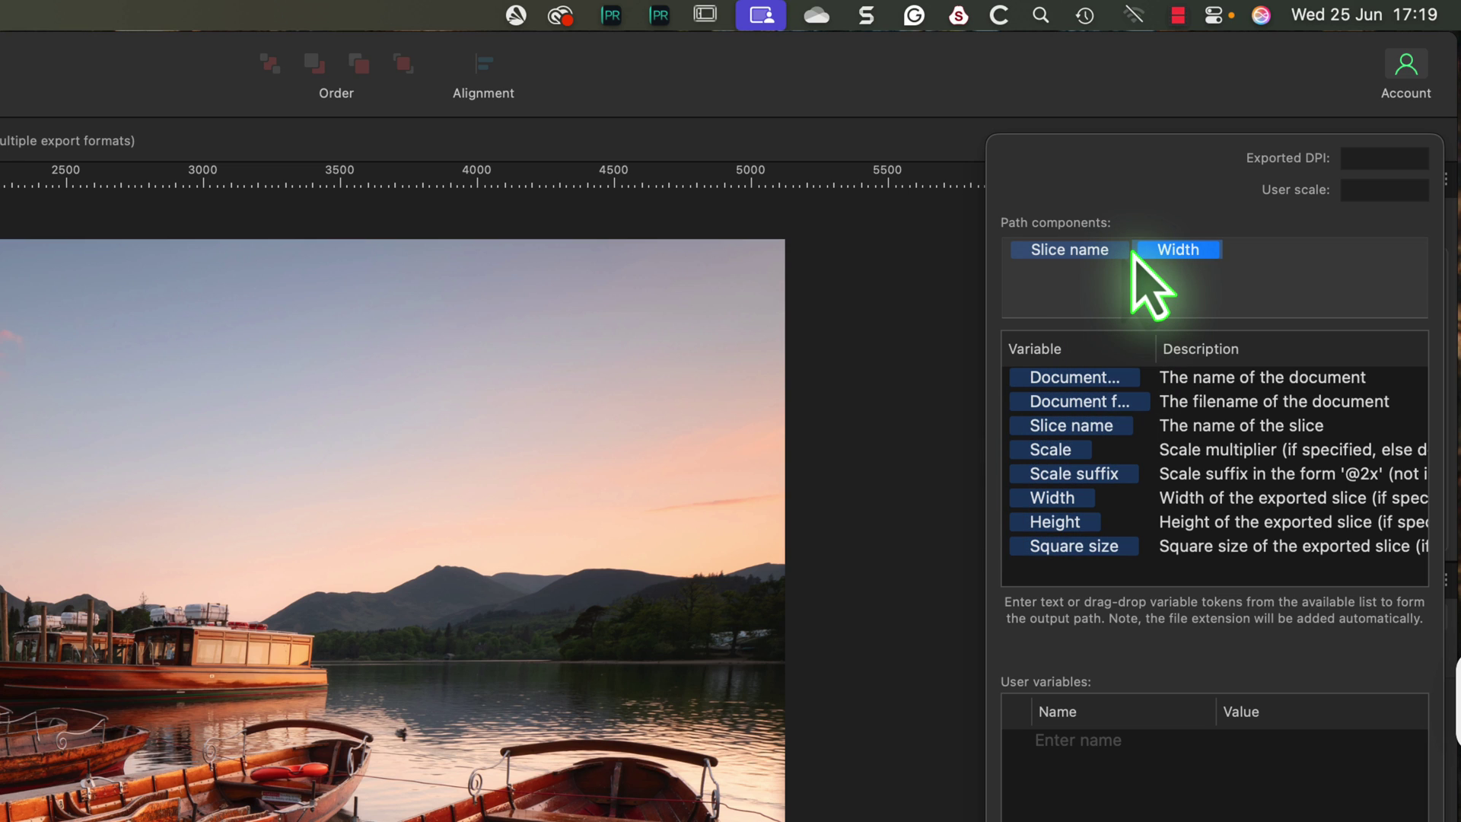
click(1314, 268)
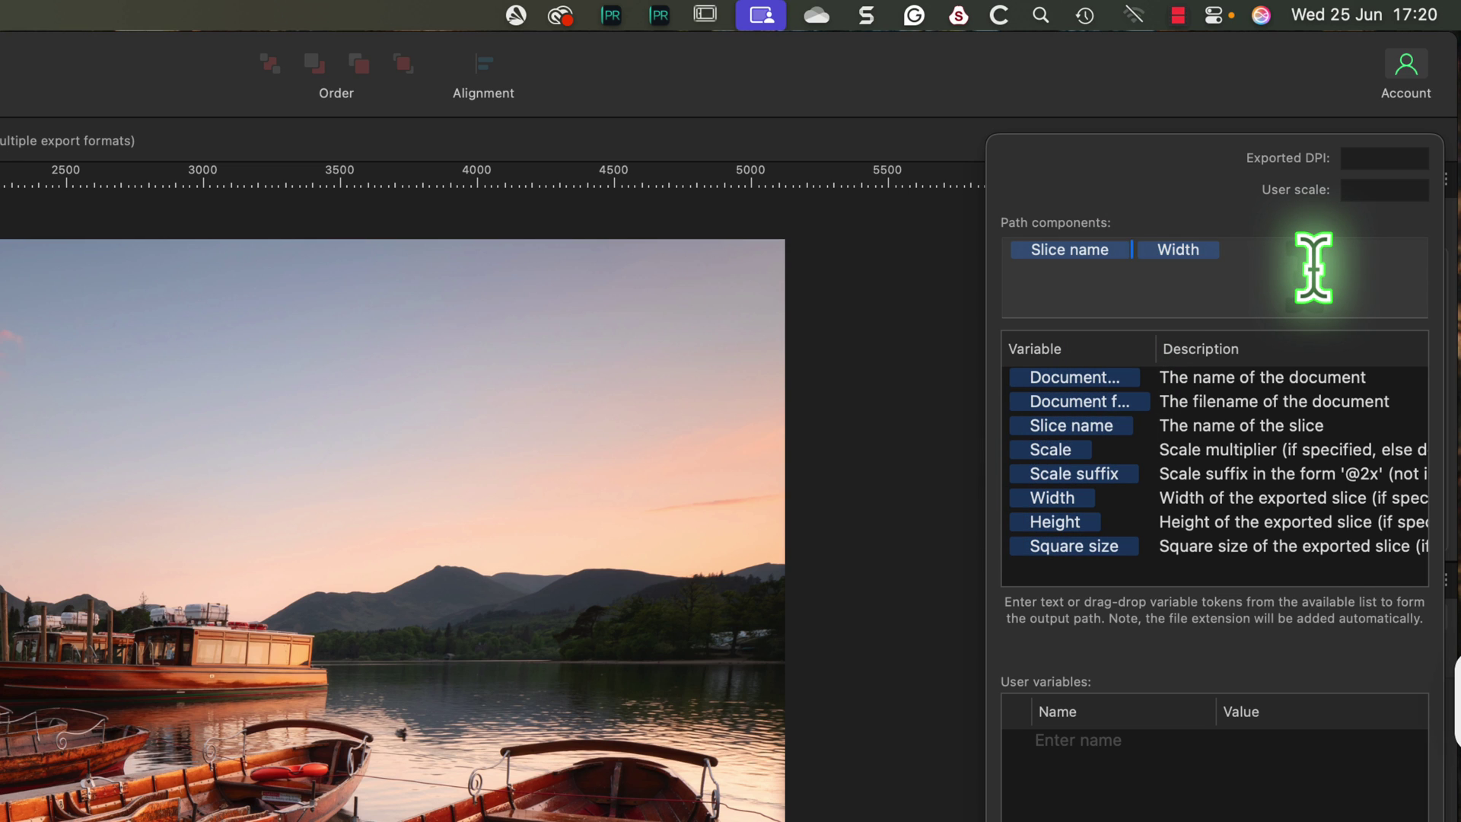
text(-)
drag(1312, 263, 1029, 248)
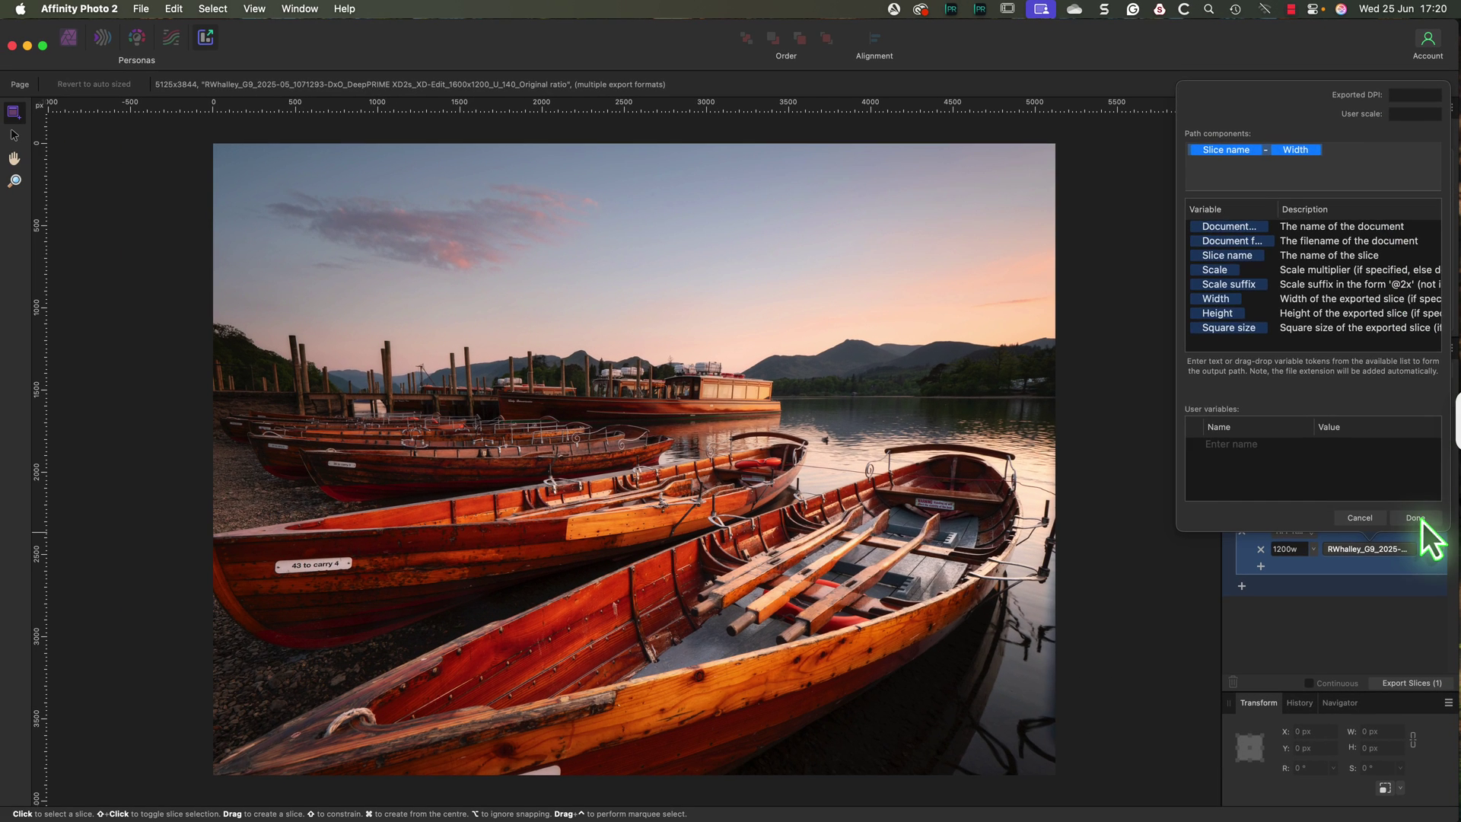
- Confirm the TIFF template and apply Slice name - Width to the 1200w JPEG and TIFF paths
click(1424, 523)
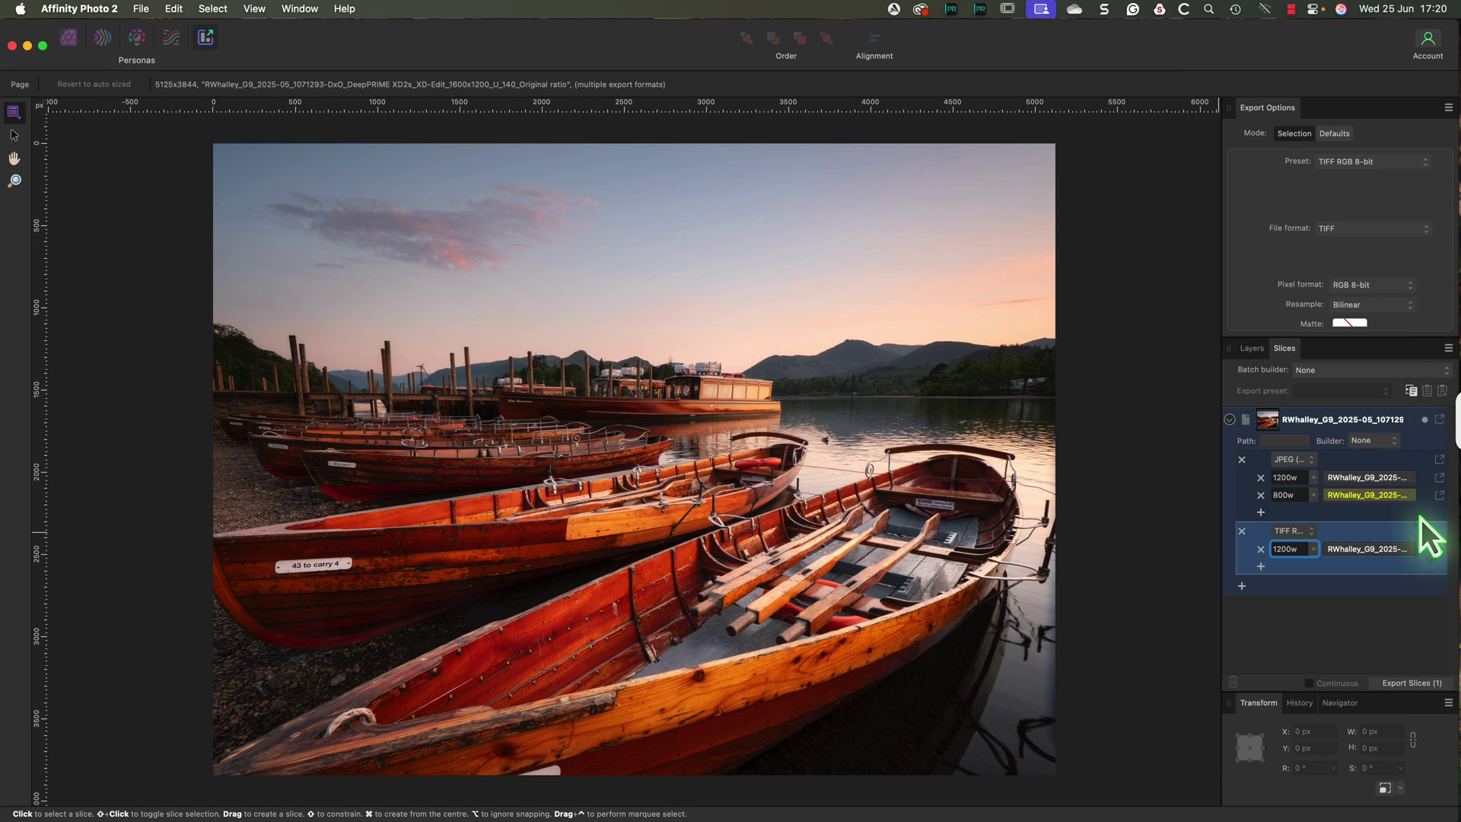
click(1389, 482)
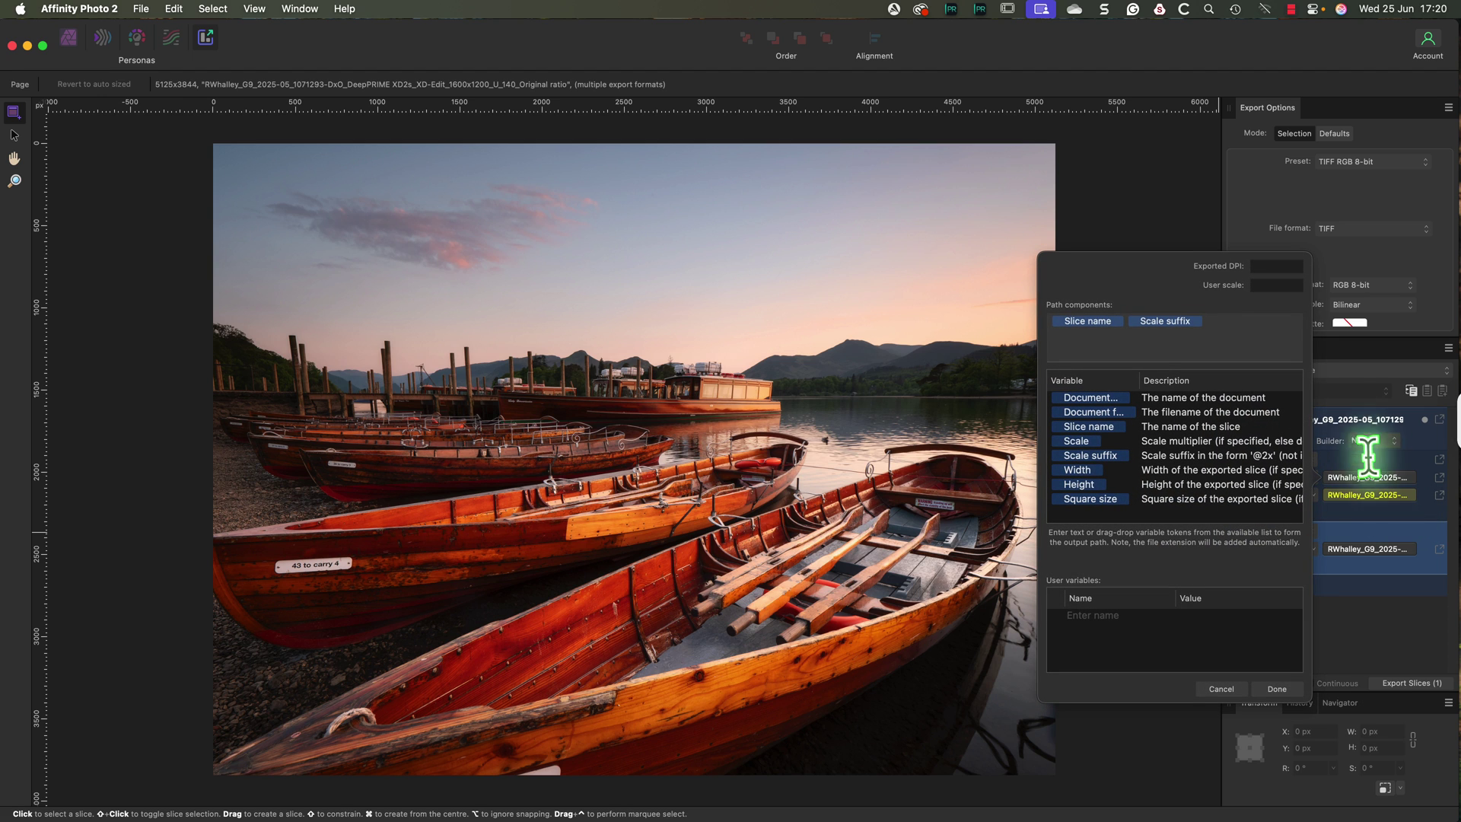
click(1056, 320)
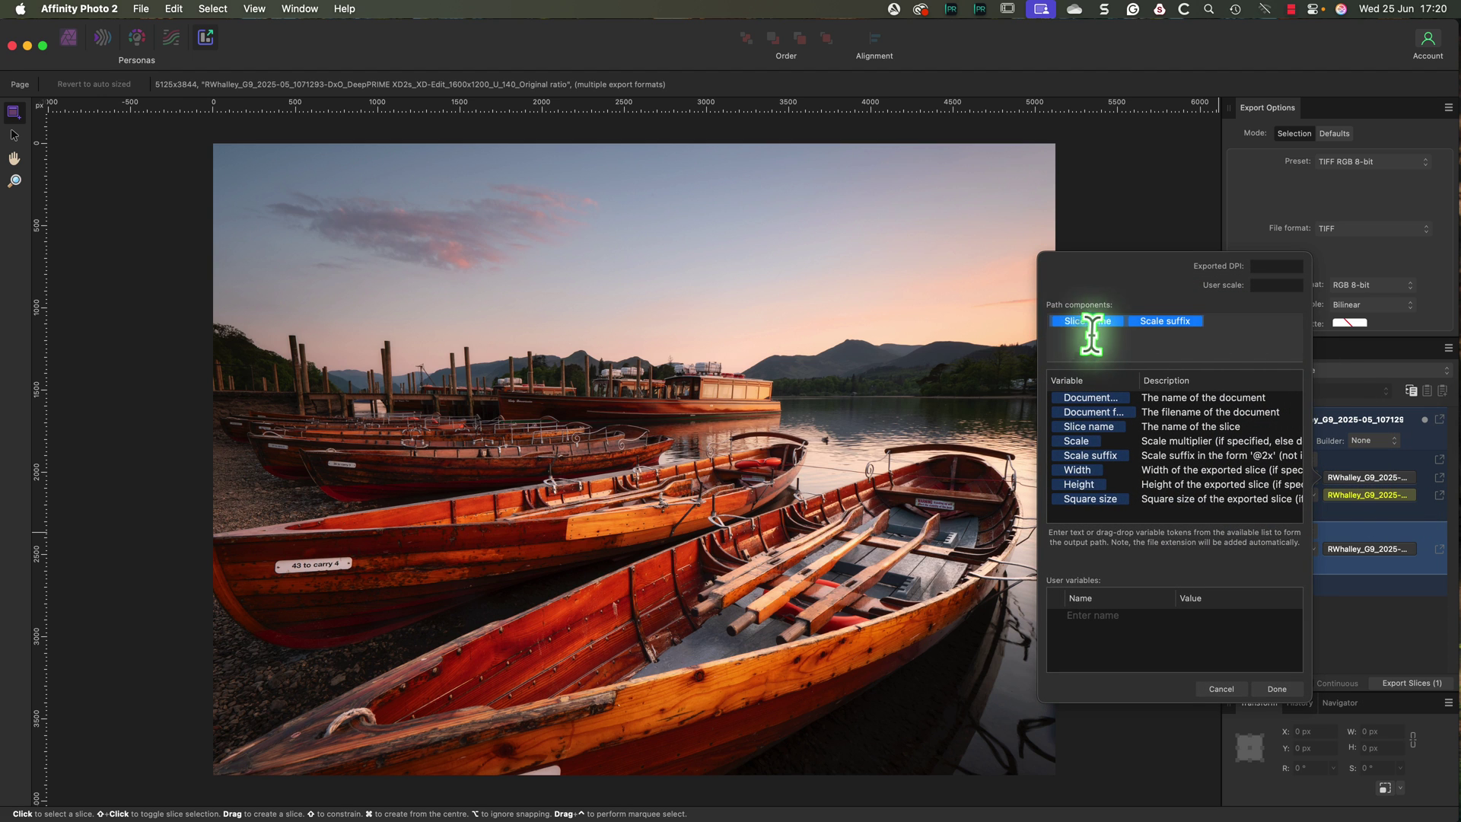
text(Slice name - Width)
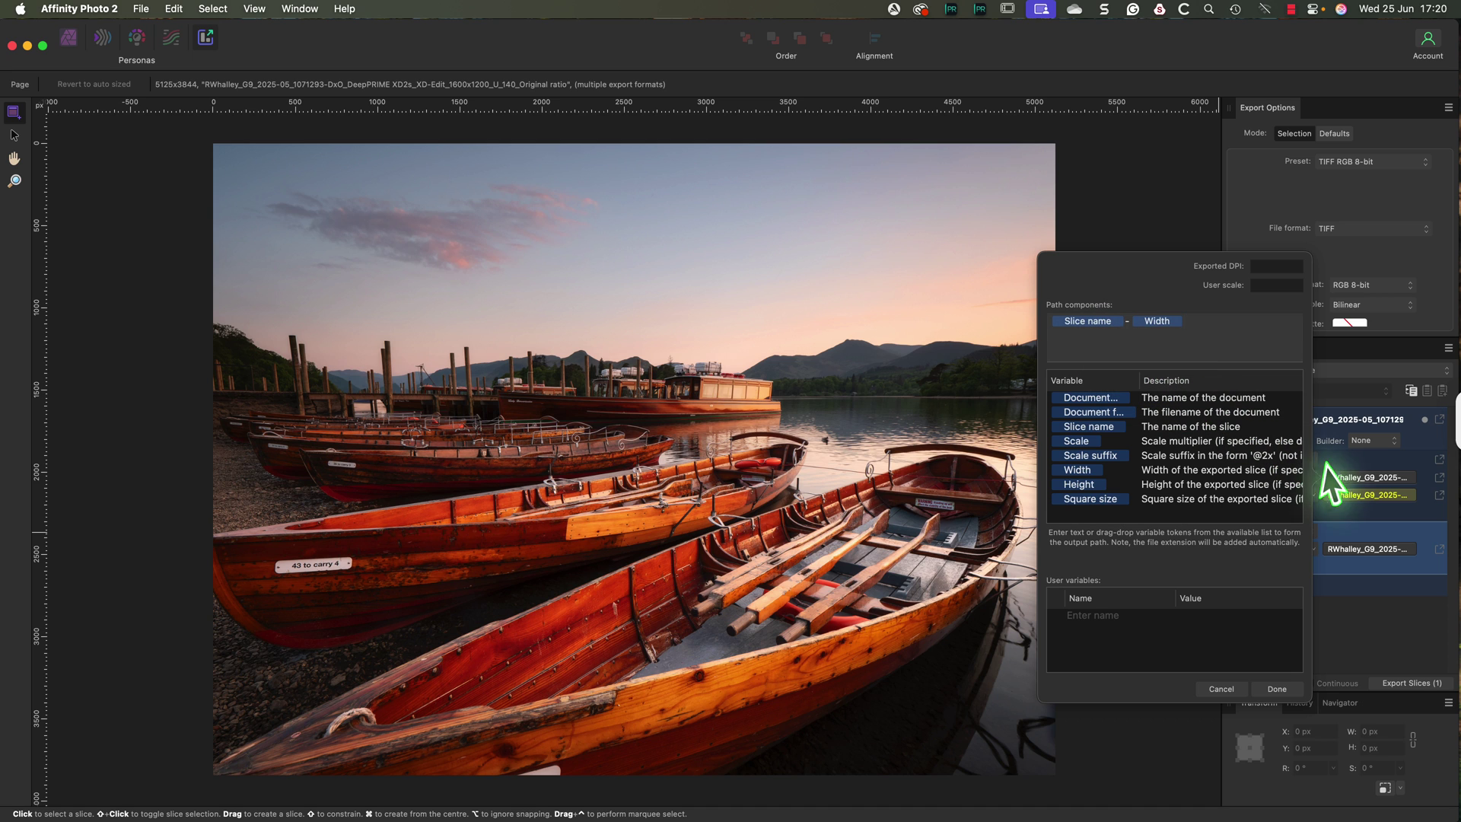
click(1389, 496)
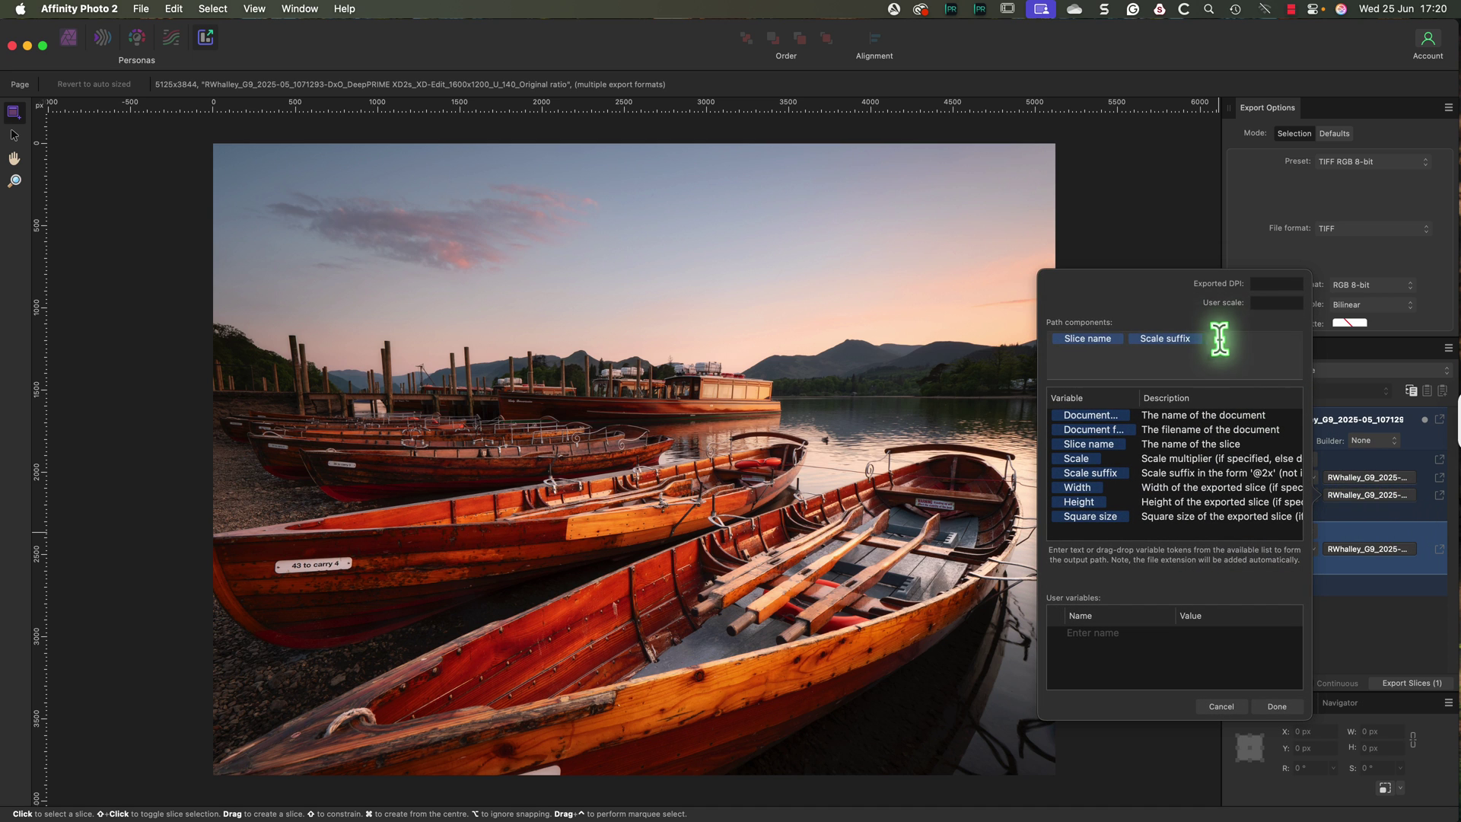
key(super+v)
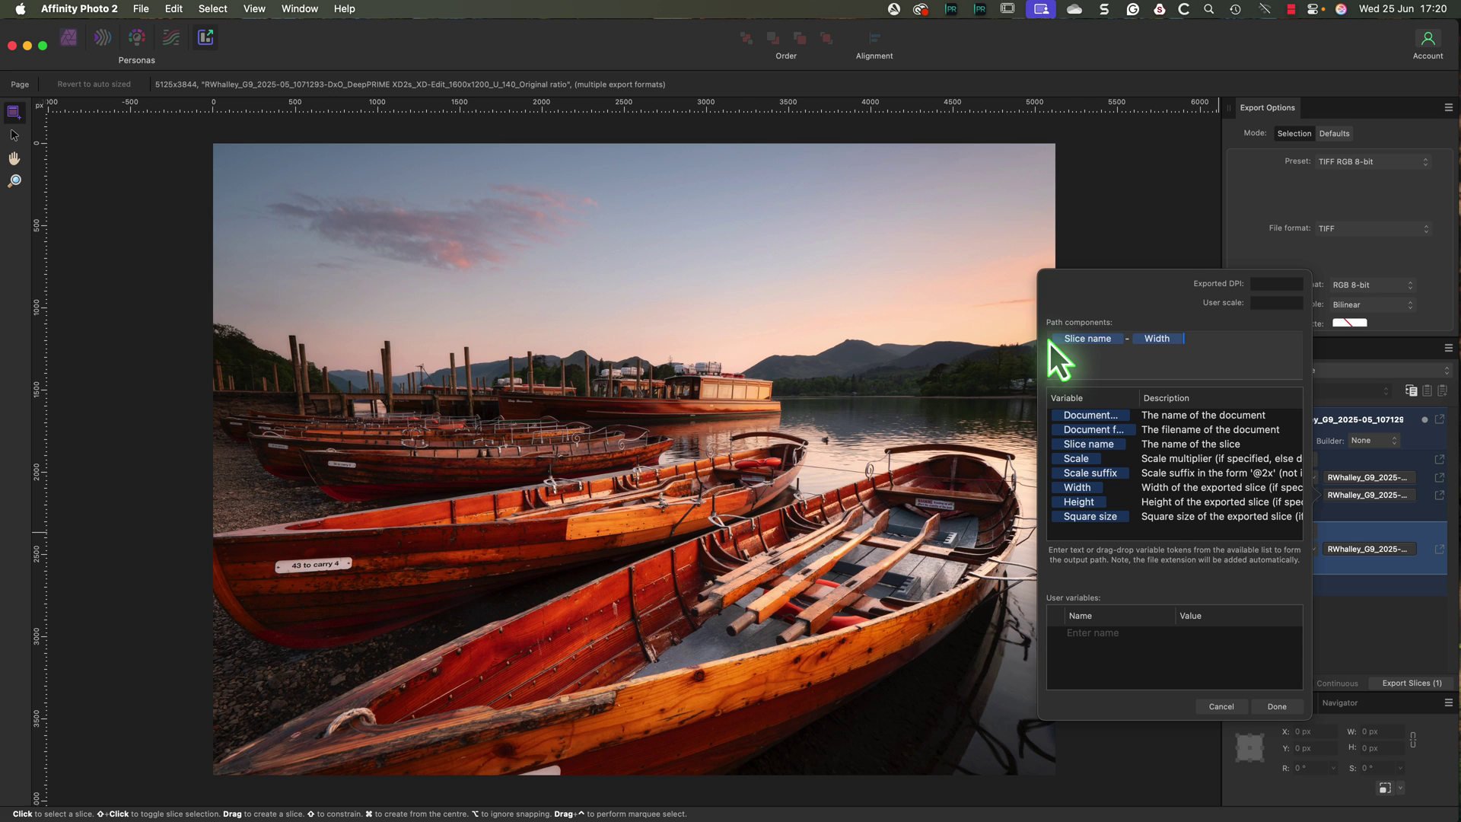
click(1278, 706)
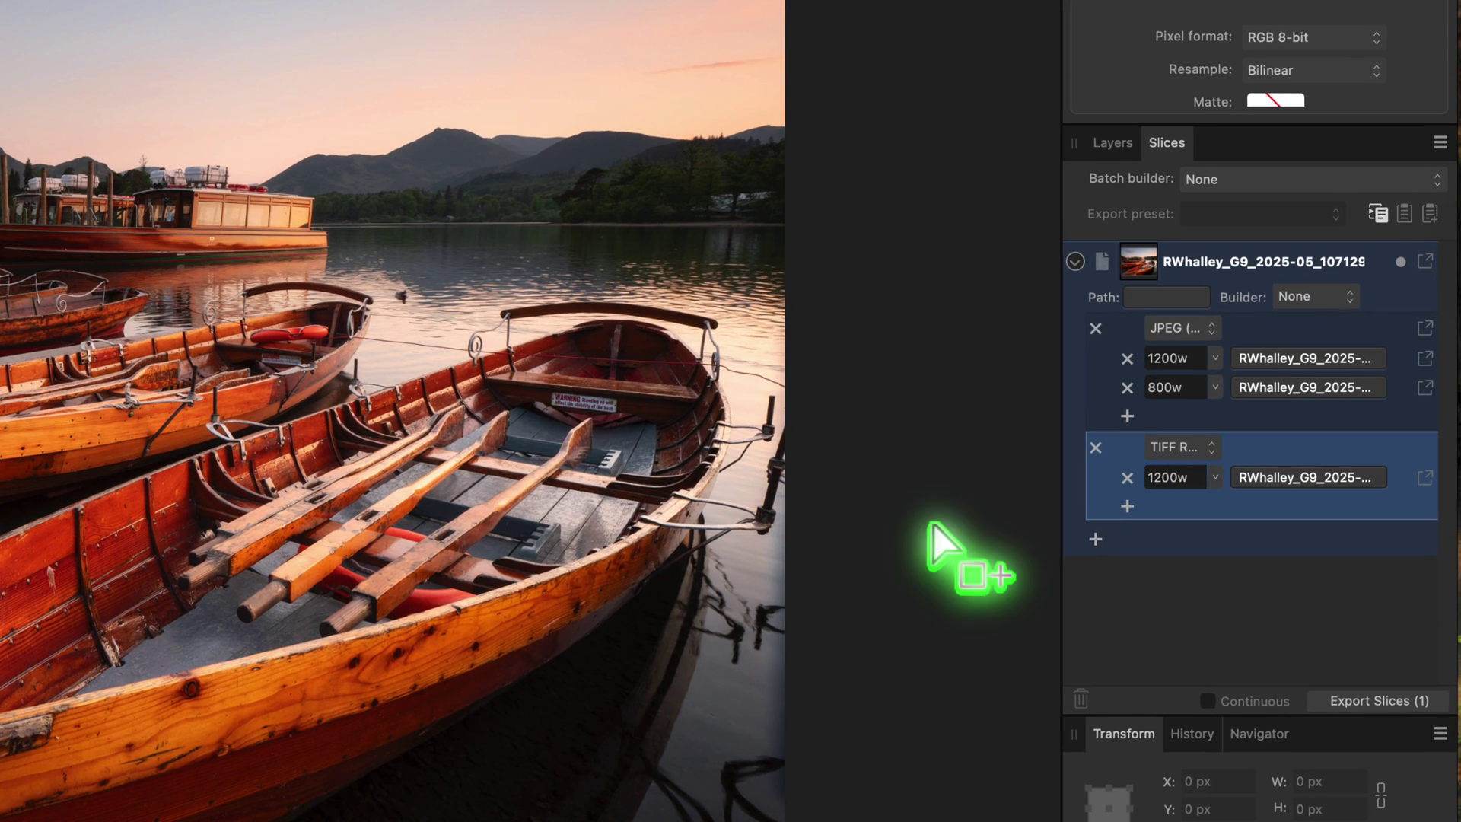
- Export one JPEG size of the slice on its own into the Stills folder
click(1161, 568)
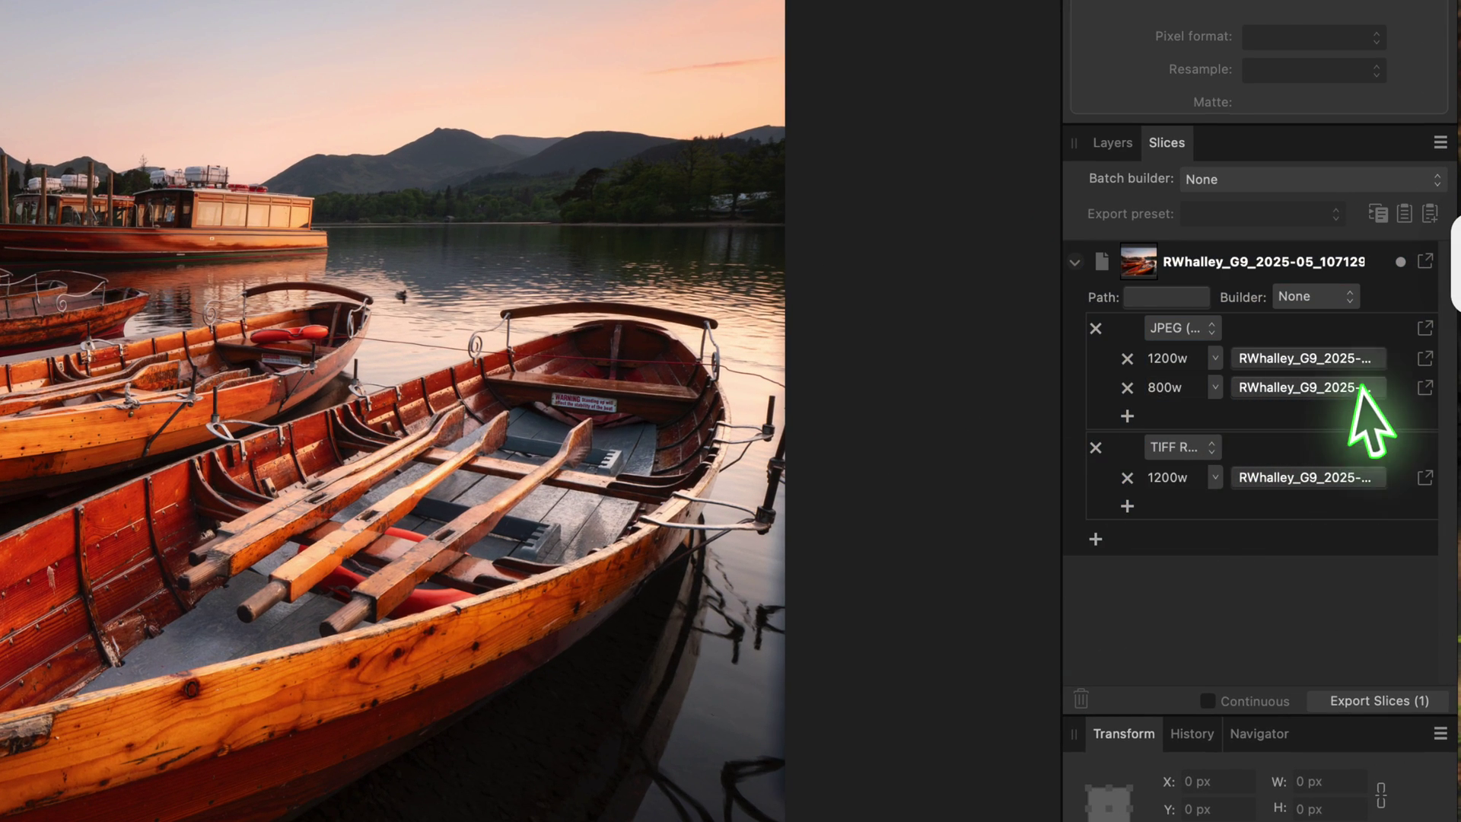
click(1428, 373)
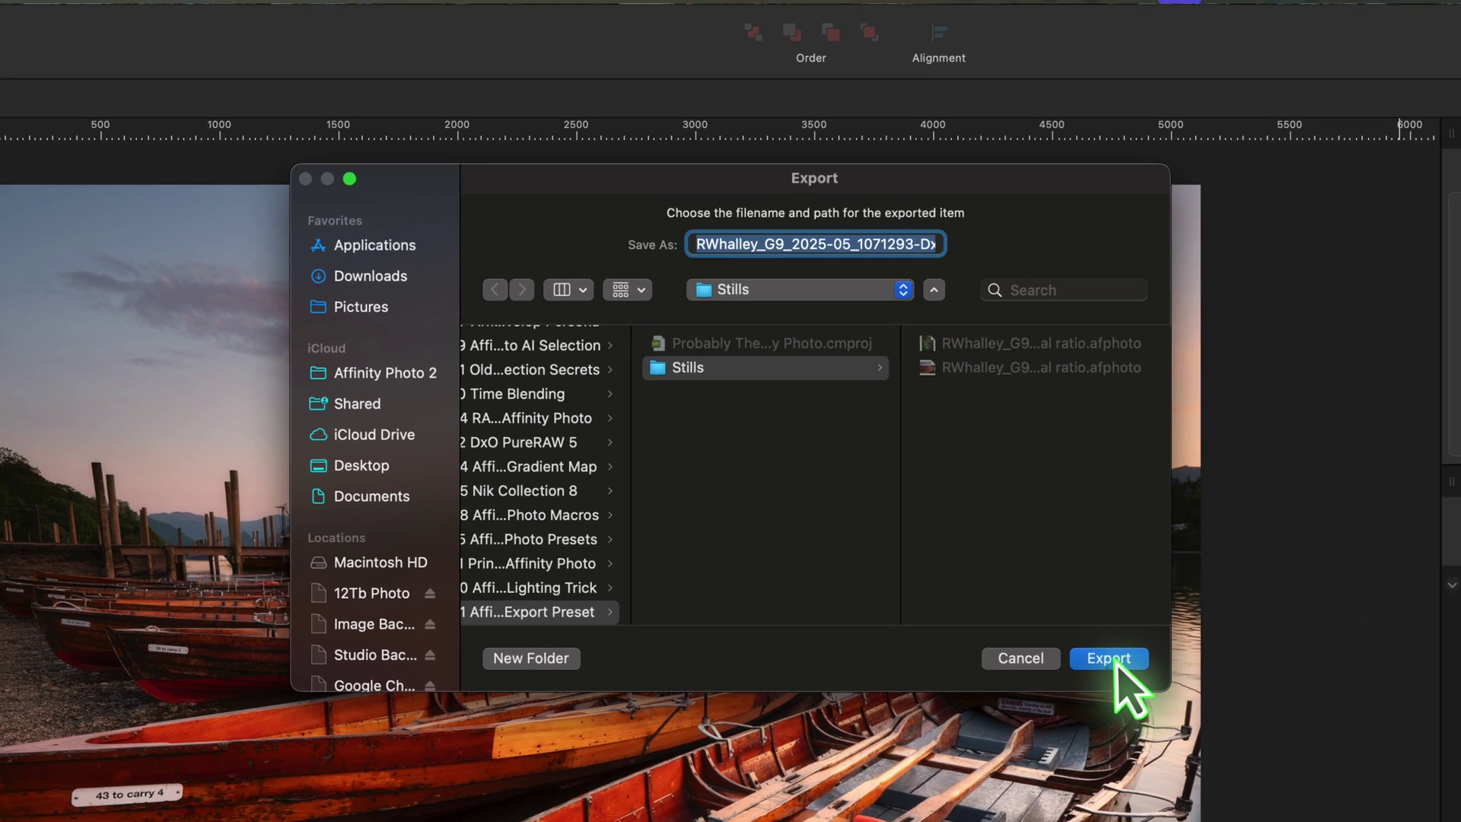
click(1149, 722)
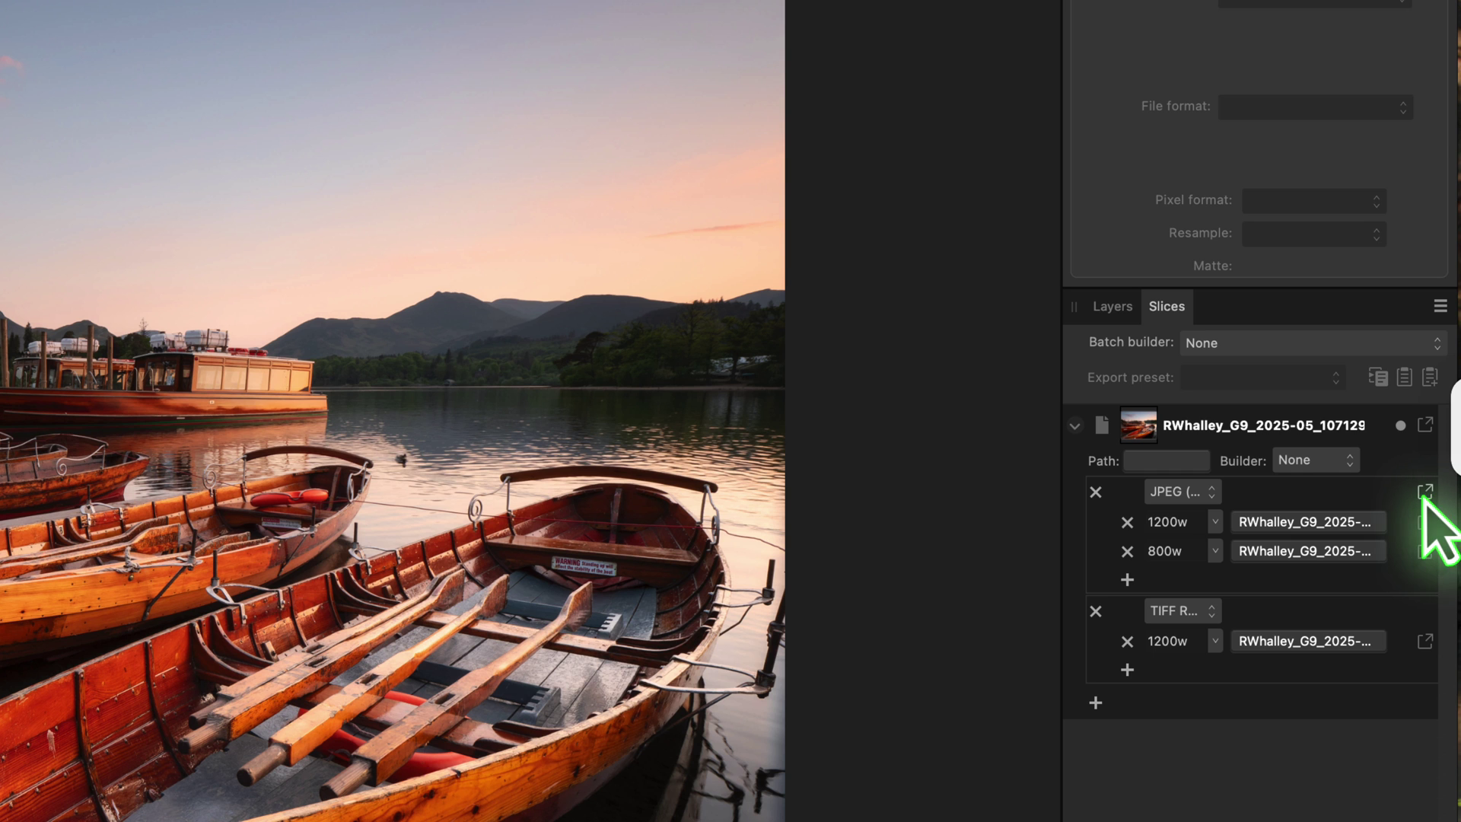
- Export both 1200w and 800w JPEGs to Stills, overwriting the existing JPEG
click(1425, 492)
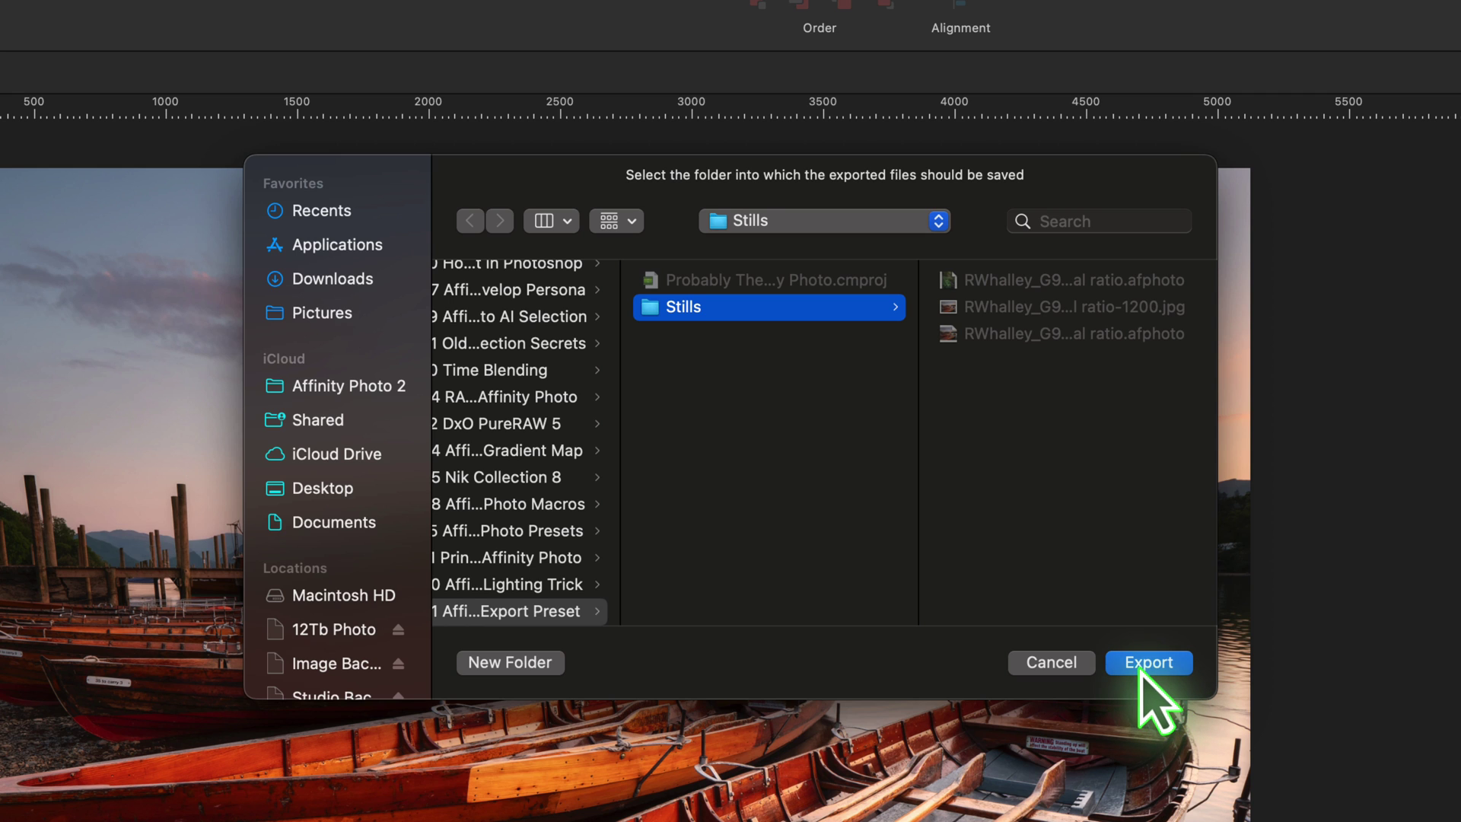
click(1142, 667)
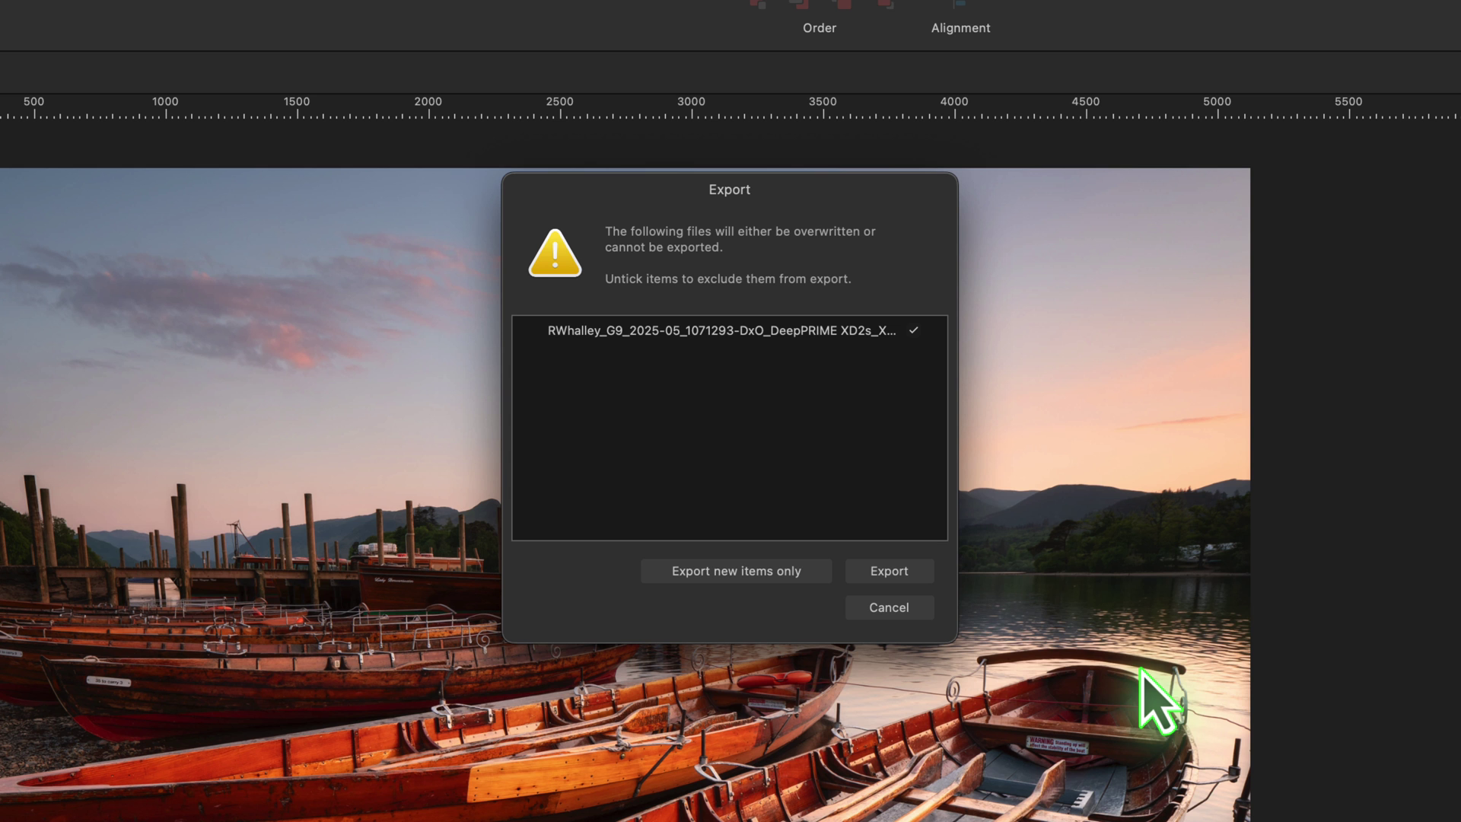
click(898, 572)
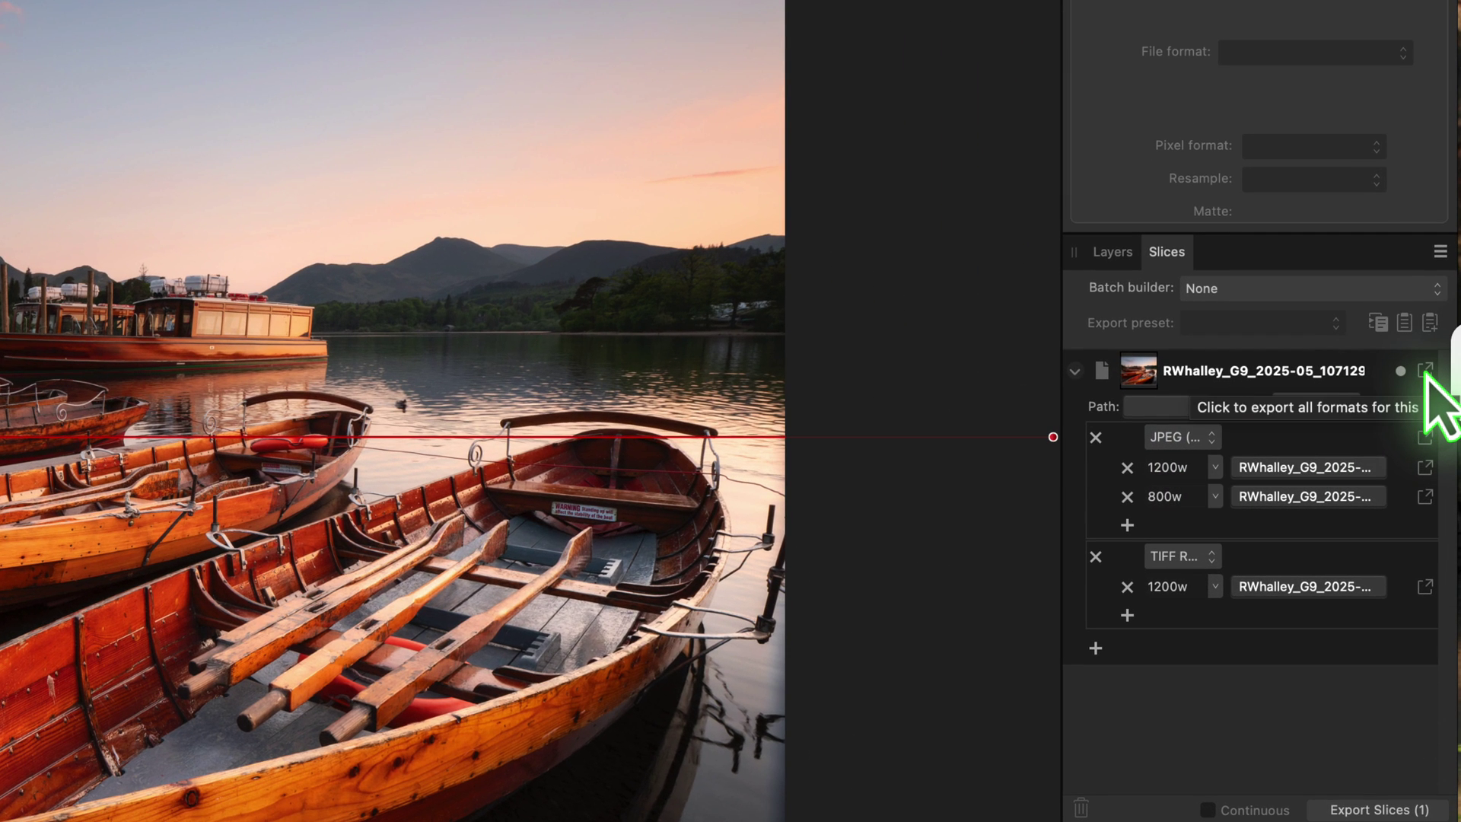
- Export all slice formats to Stills, replacing both JPEGs and adding the 1200w TIFF
click(1425, 371)
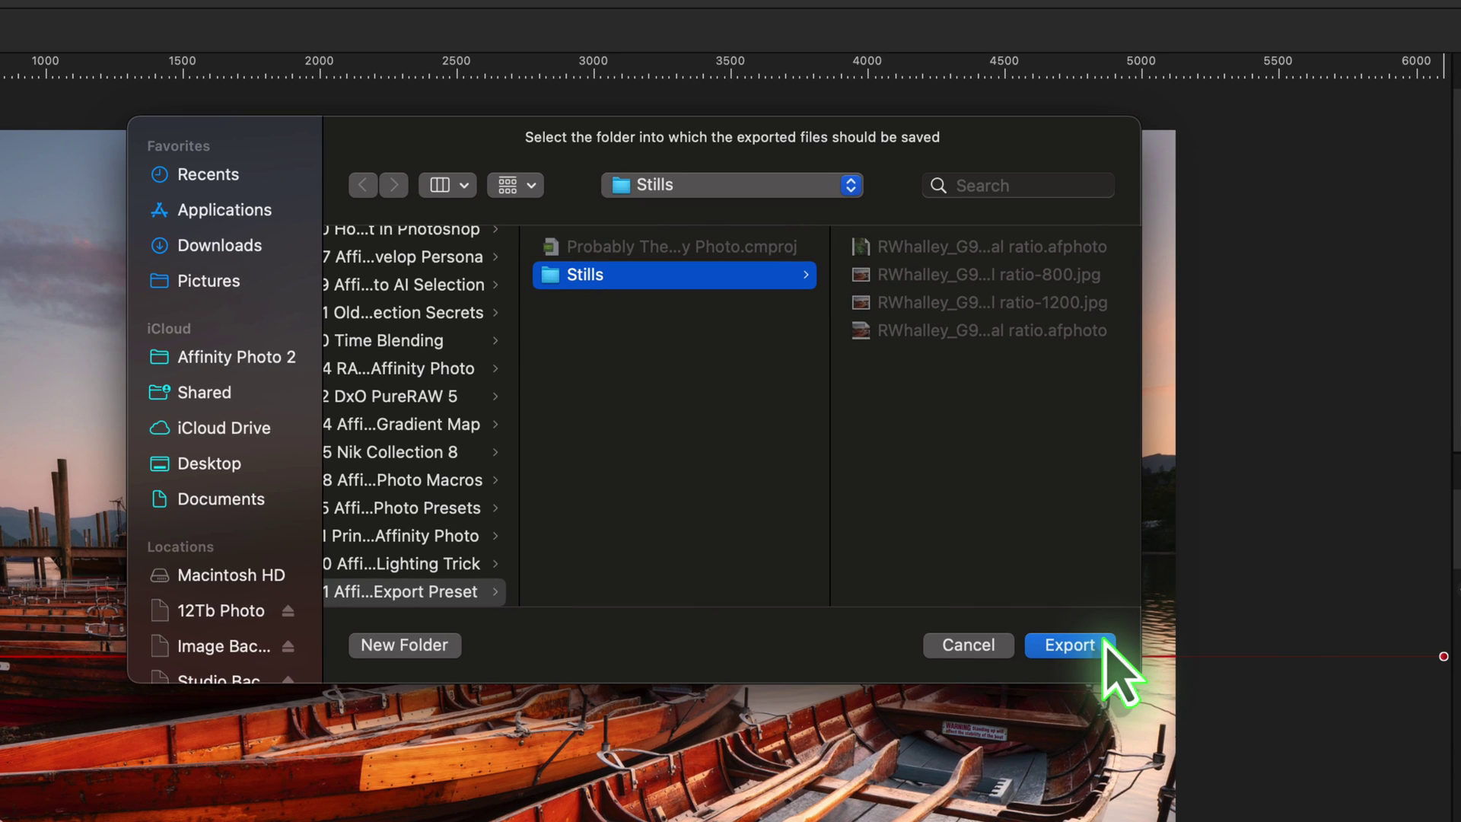
click(1103, 644)
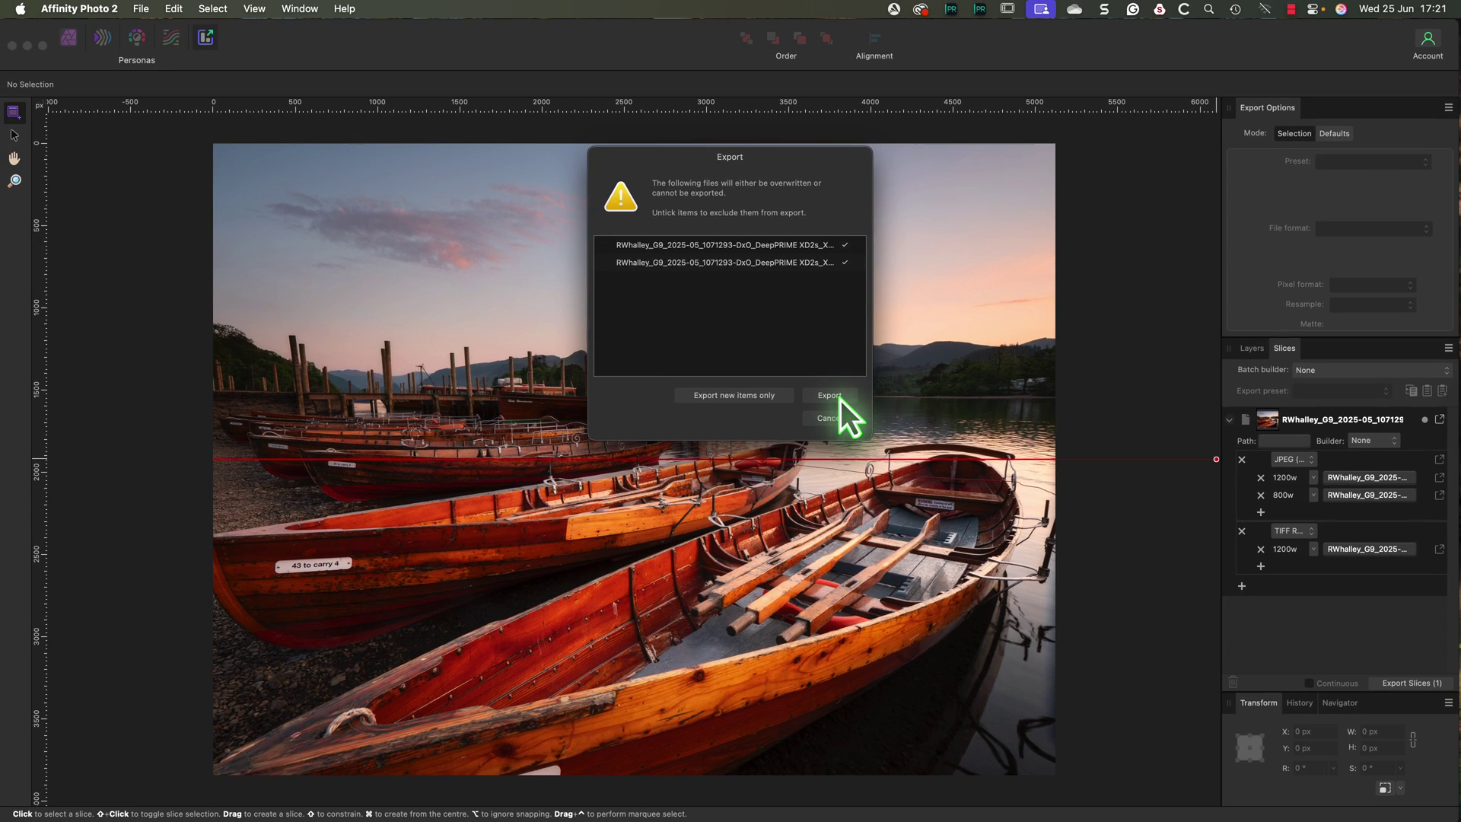
click(837, 553)
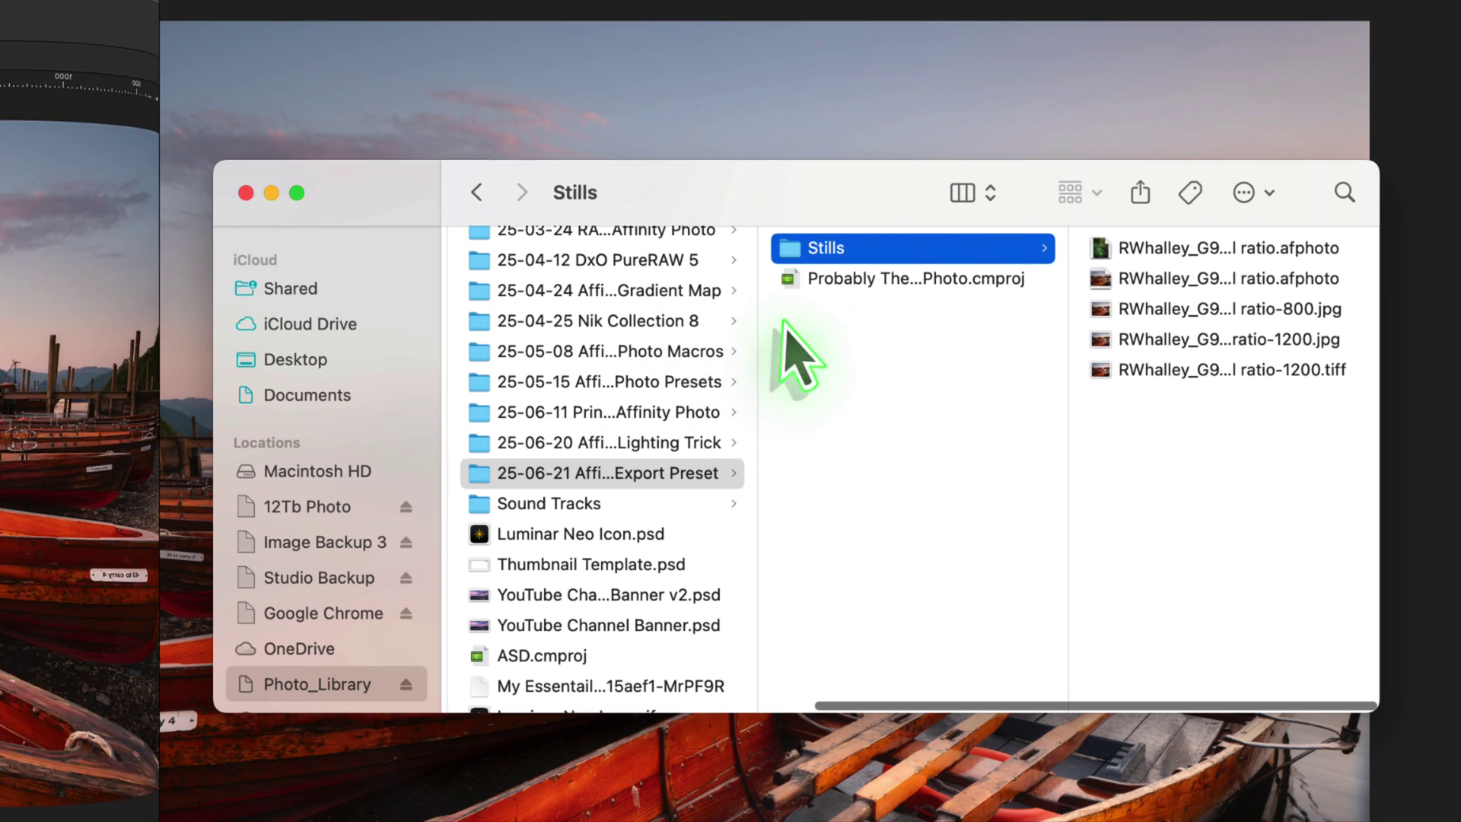
- Preview the 800 and 1200 JPEGs and the 1200 TIFF in Stills, then minimise Finder
click(1161, 309)
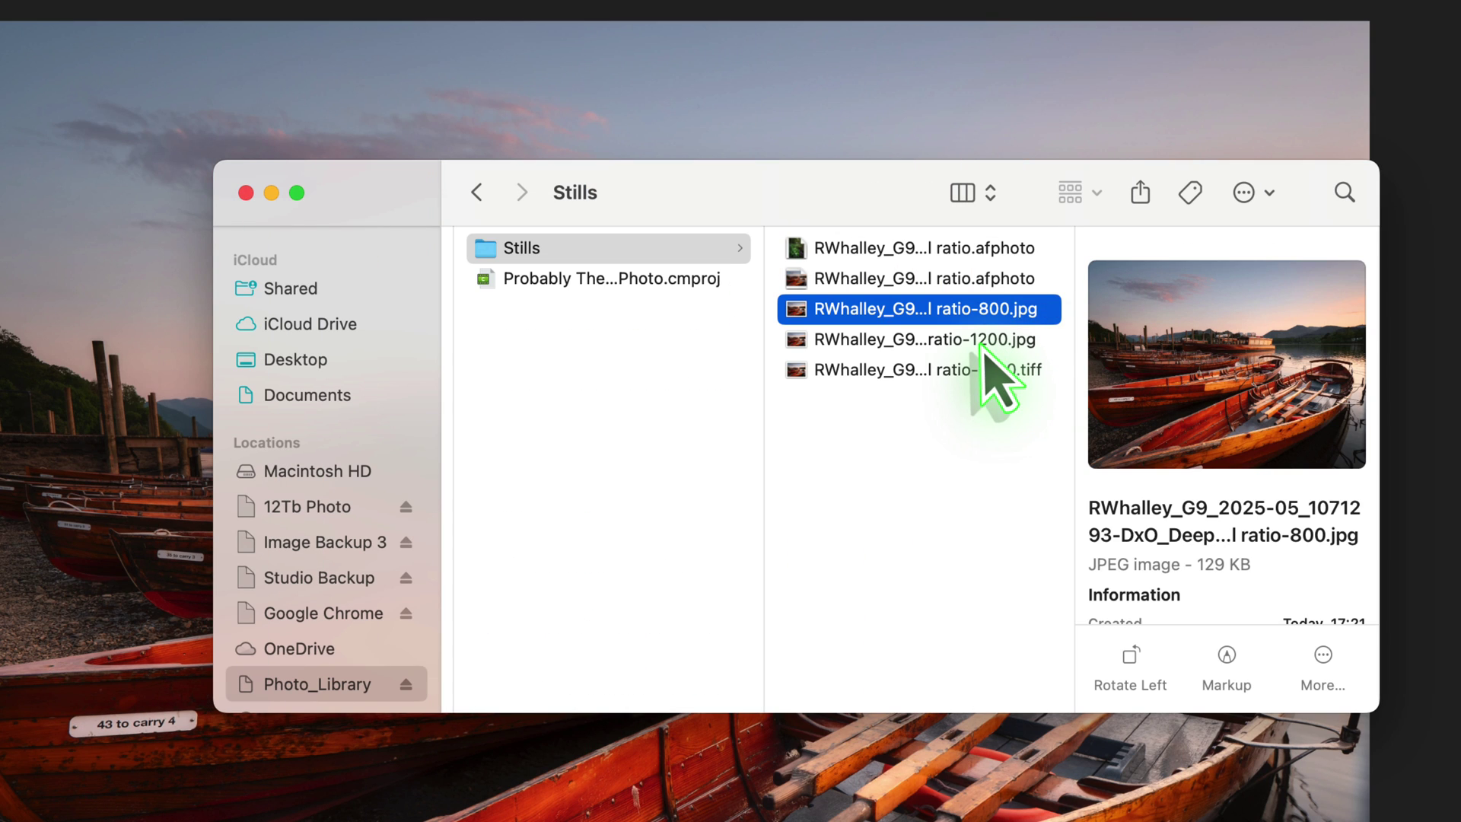
click(980, 344)
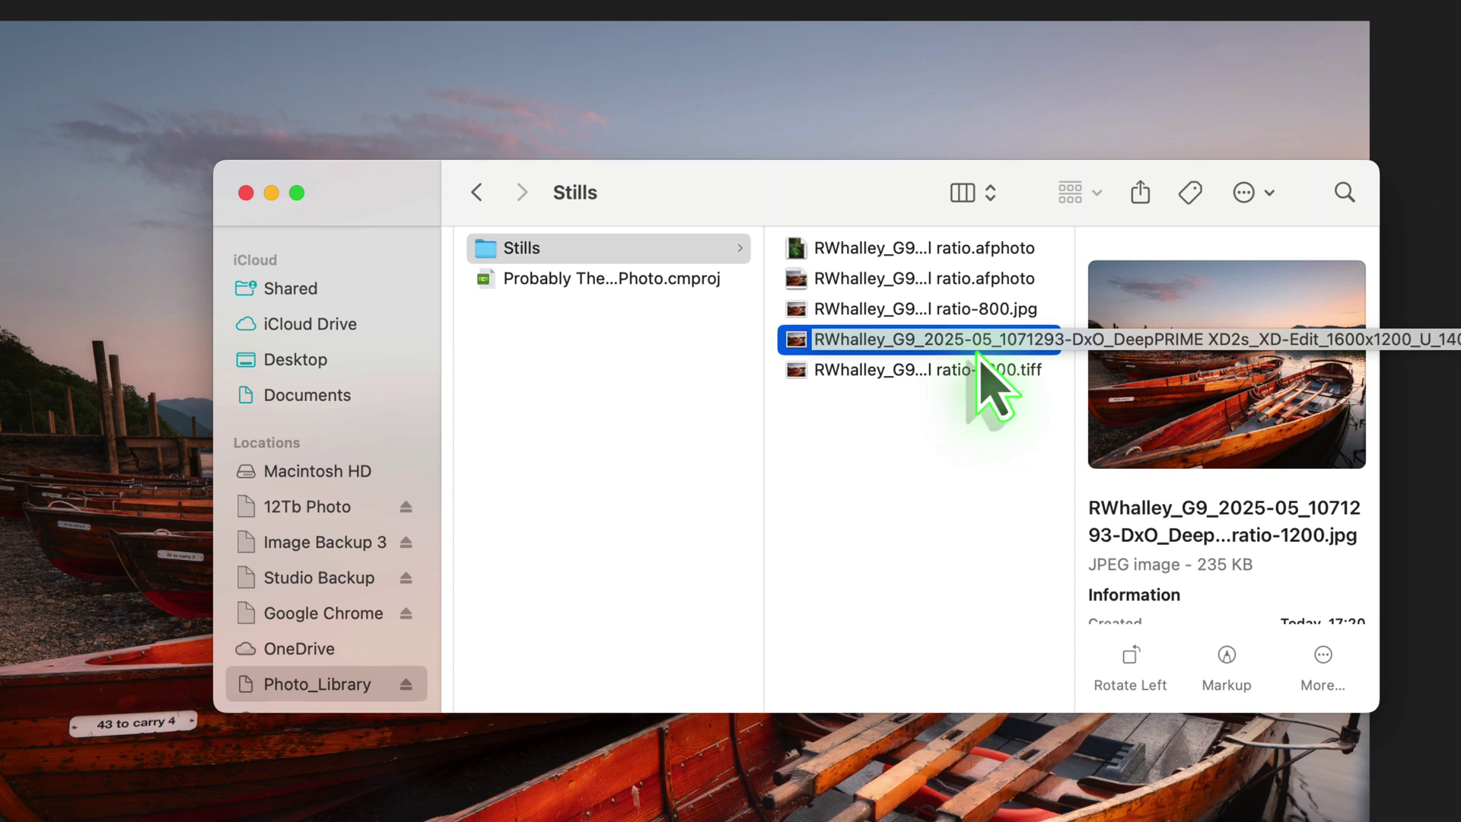
click(966, 376)
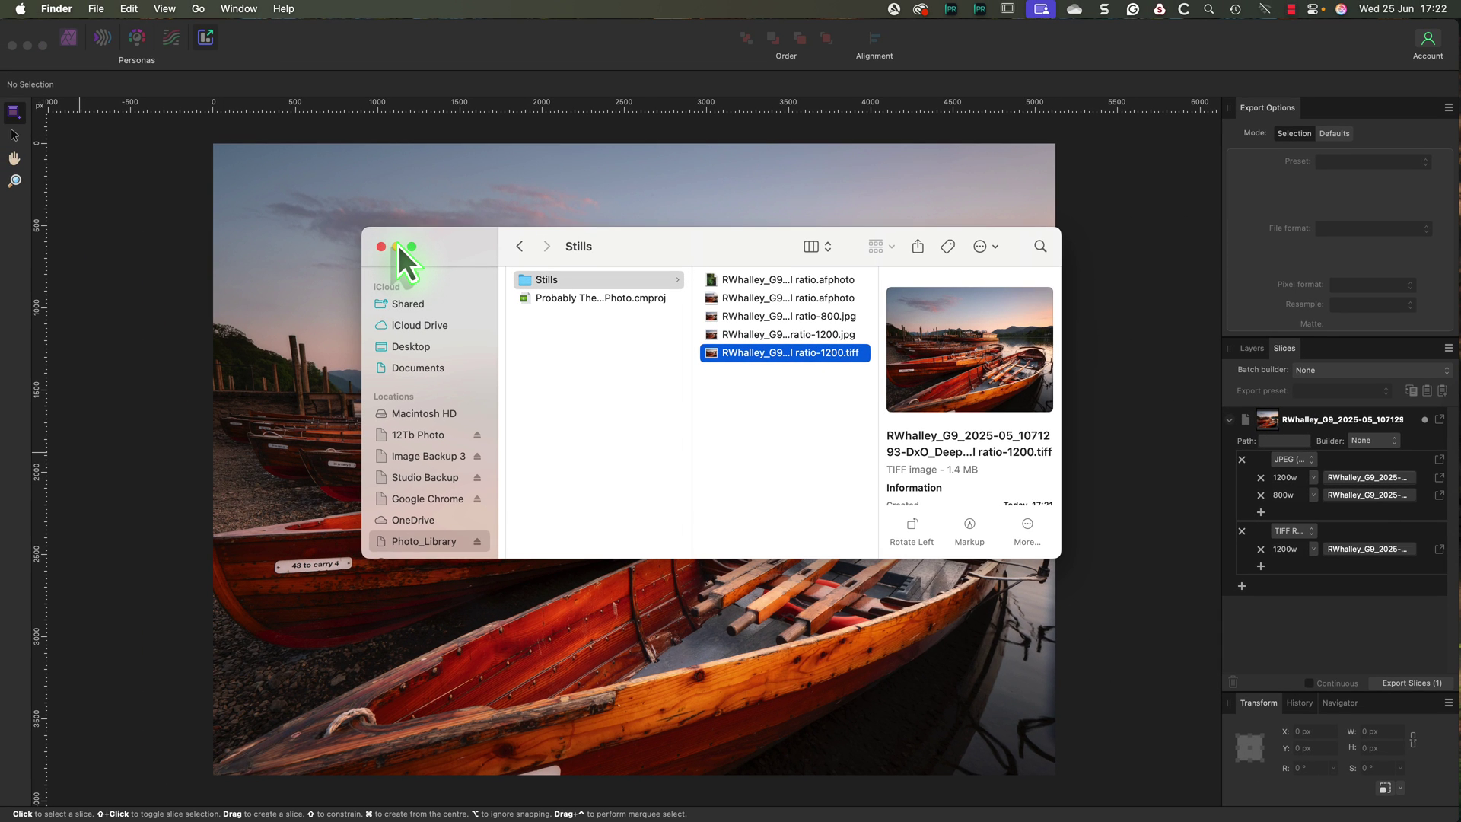
click(397, 247)
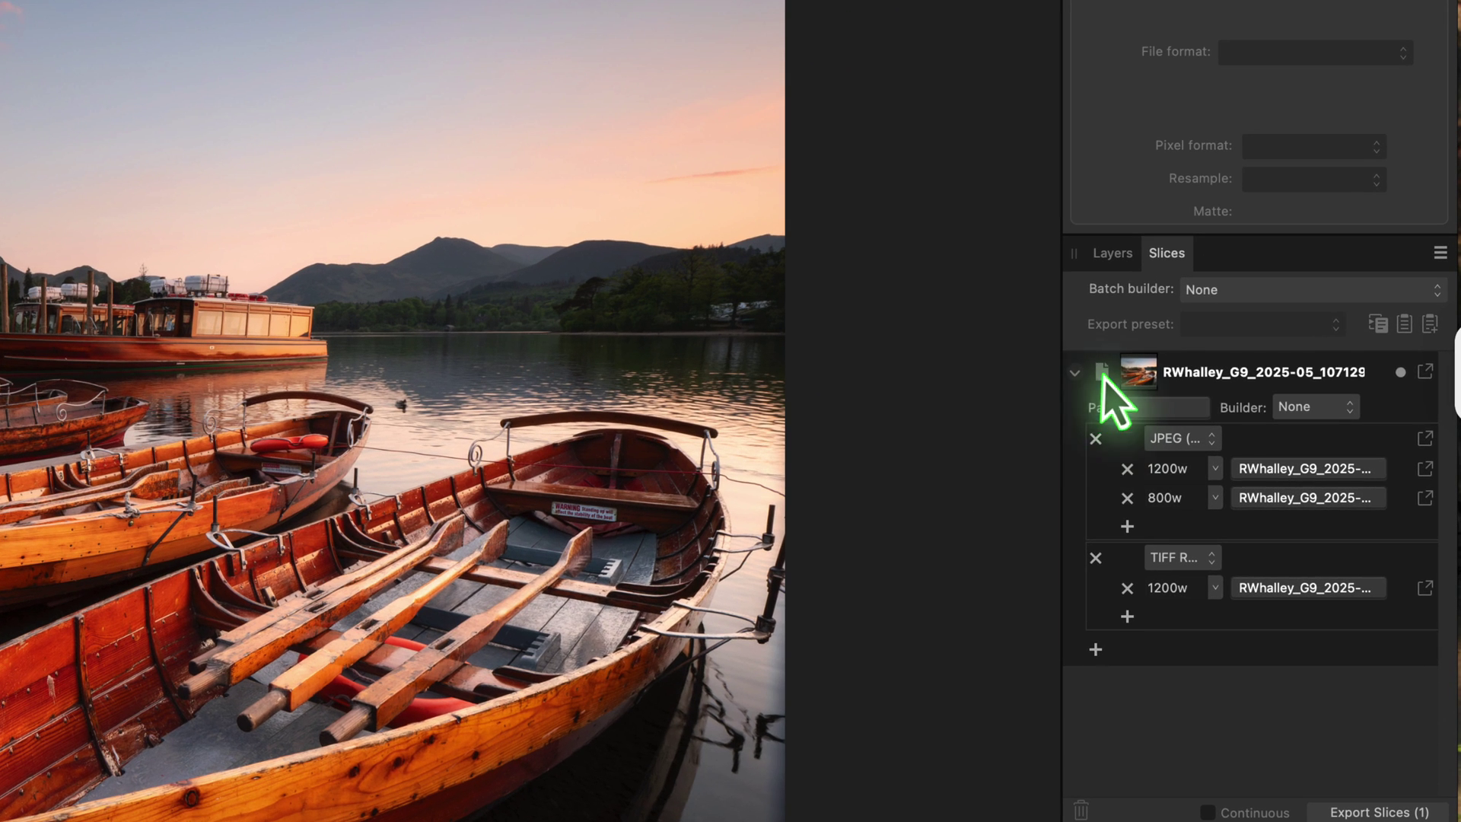
- Save the selected slice's JPEG 1200w/800w and TIFF 1200w exports as preset 'TIFF and JPEG 1200w and 800w'
click(1103, 379)
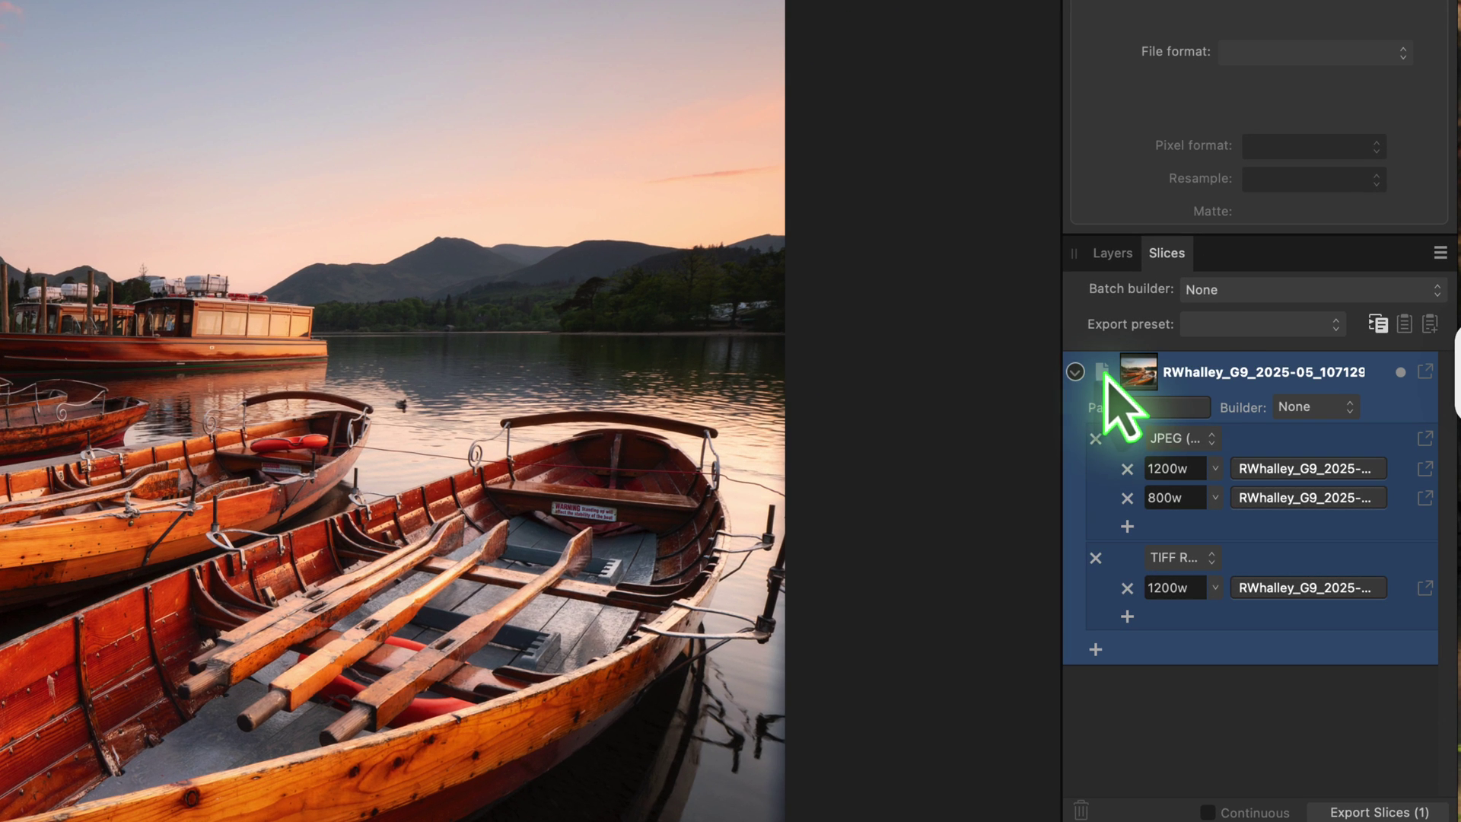
click(1441, 252)
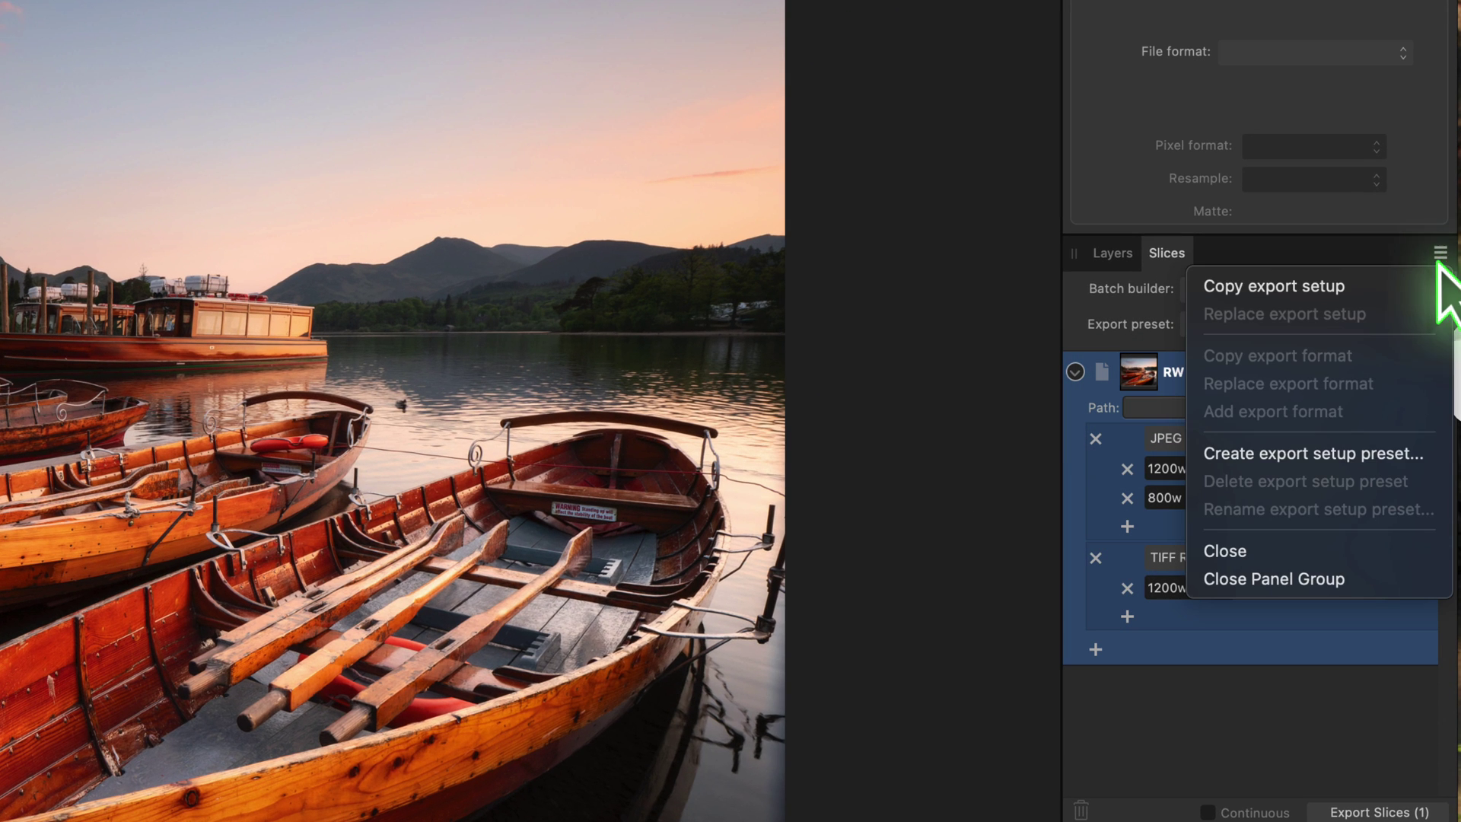
click(1317, 459)
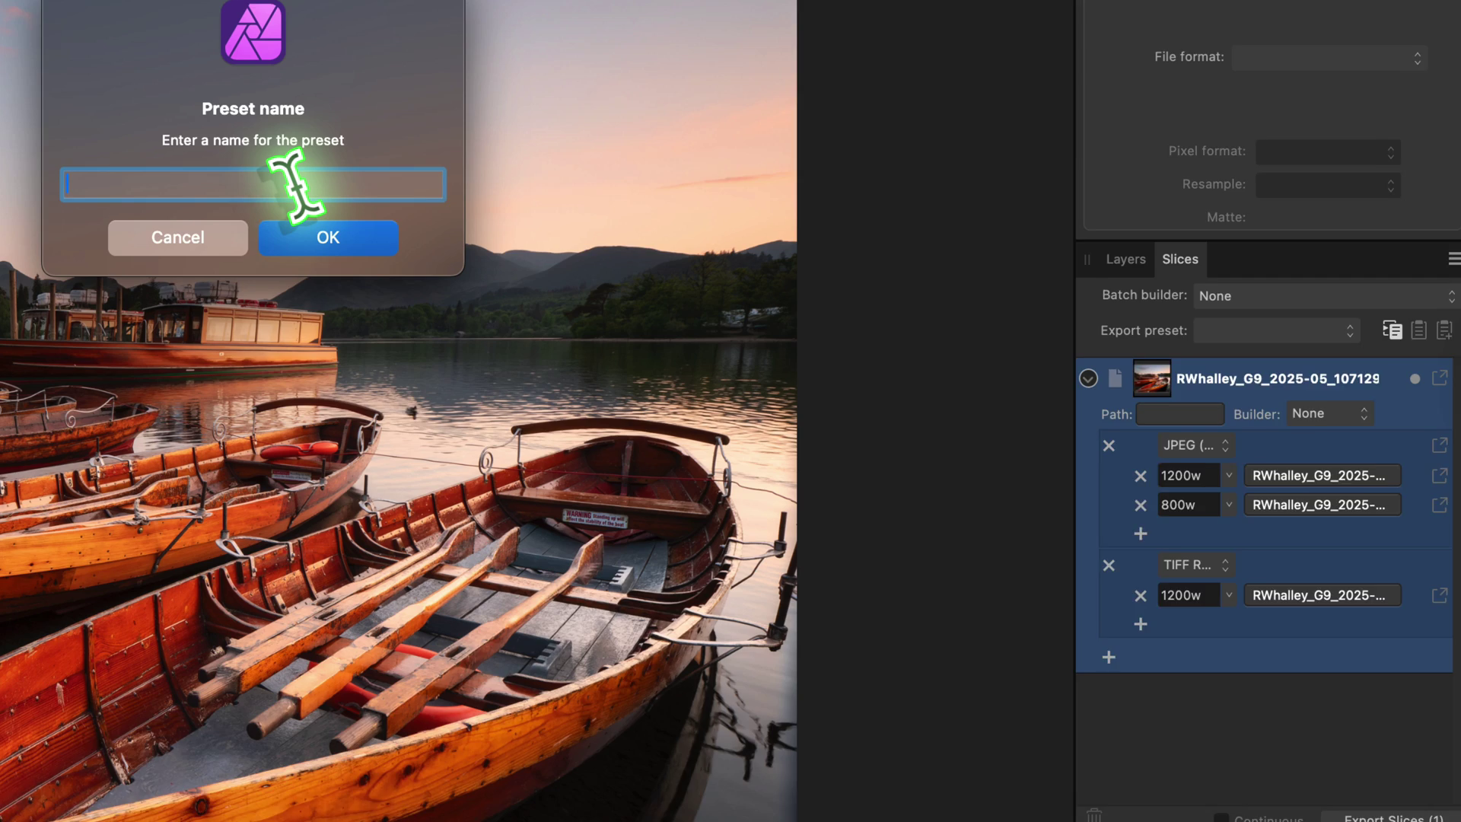
text(T)
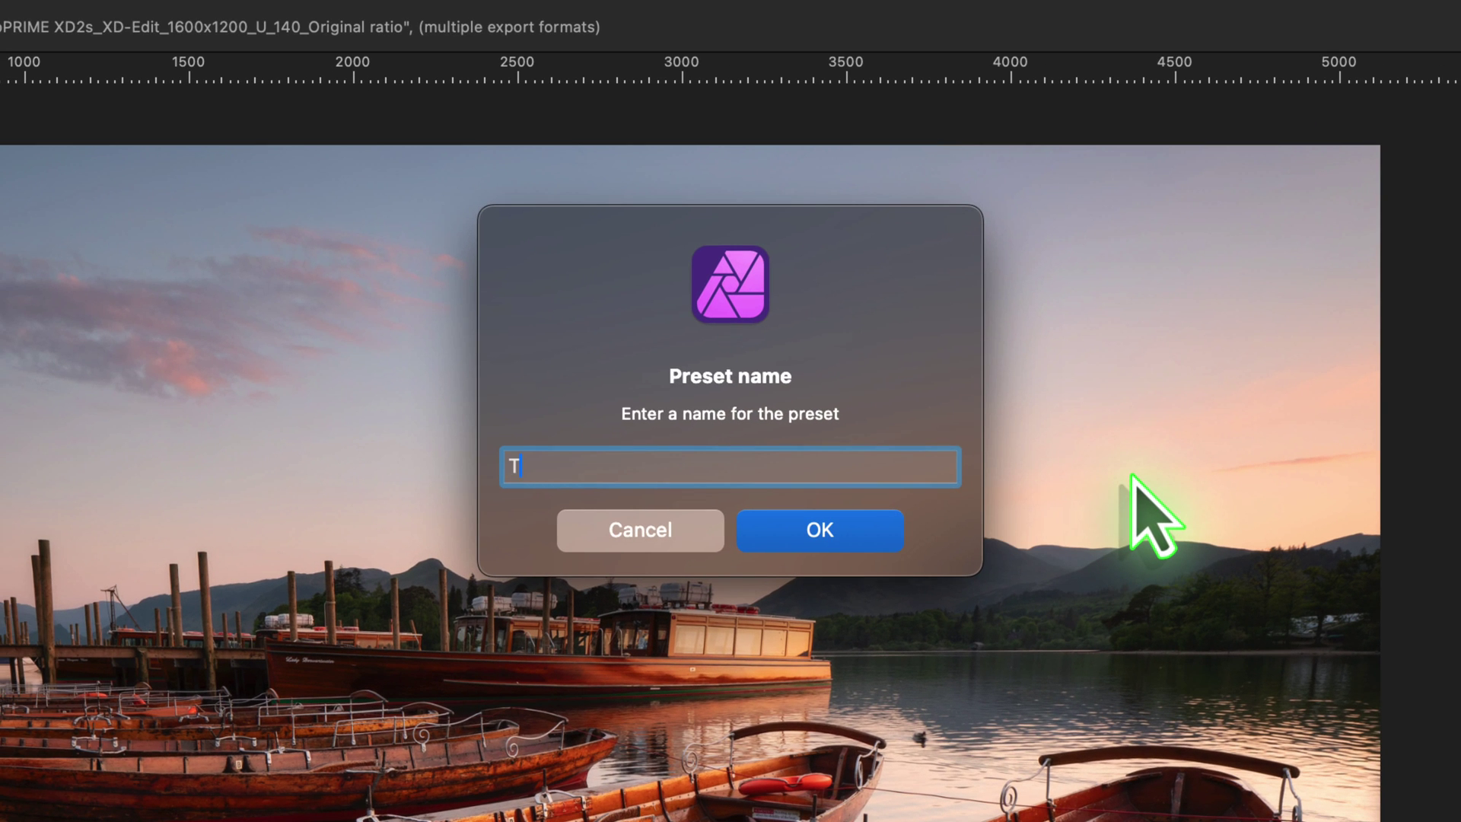
text(IFF and JPEG 1200w and 800w)
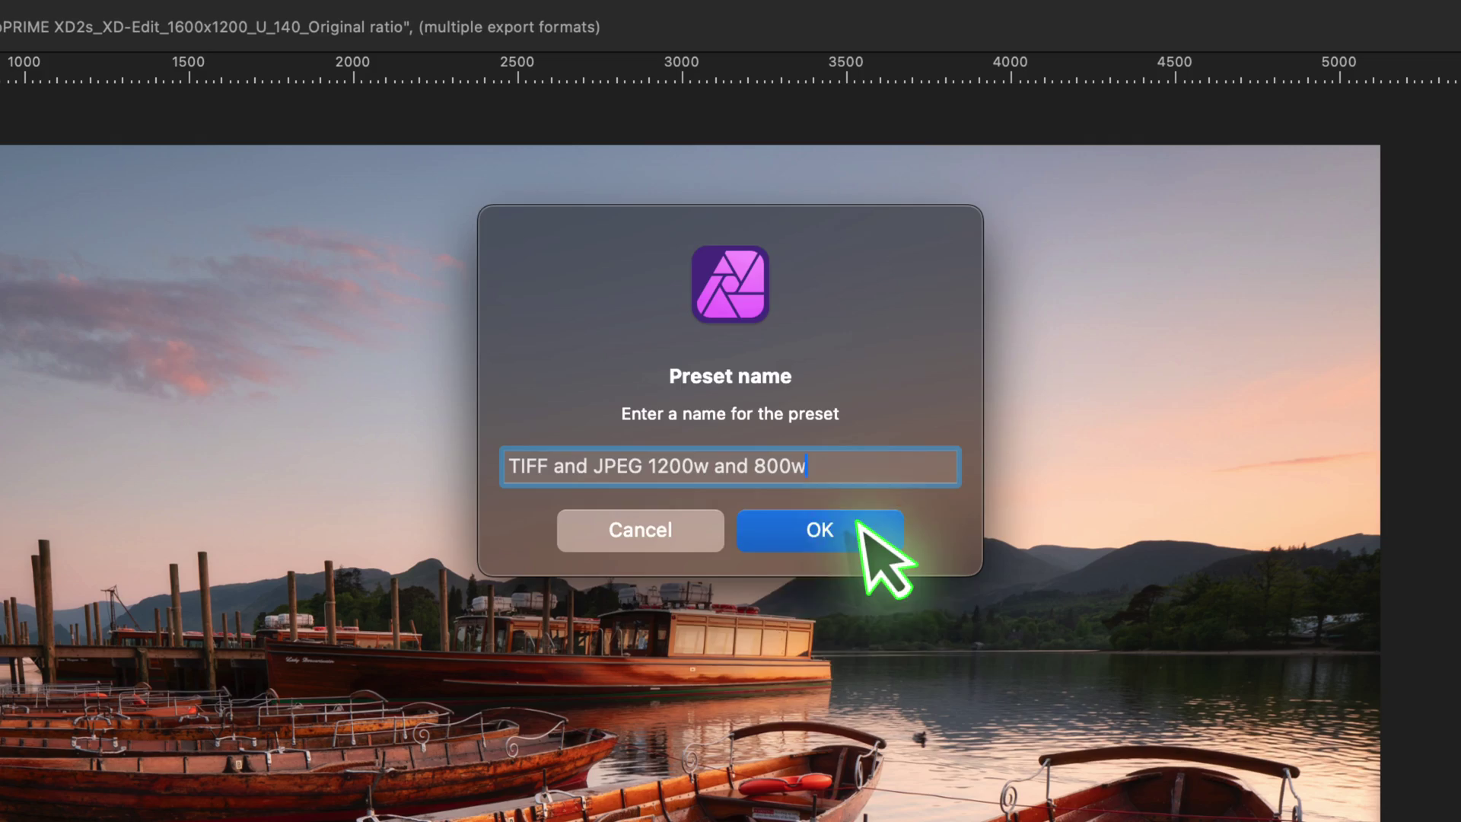
click(803, 531)
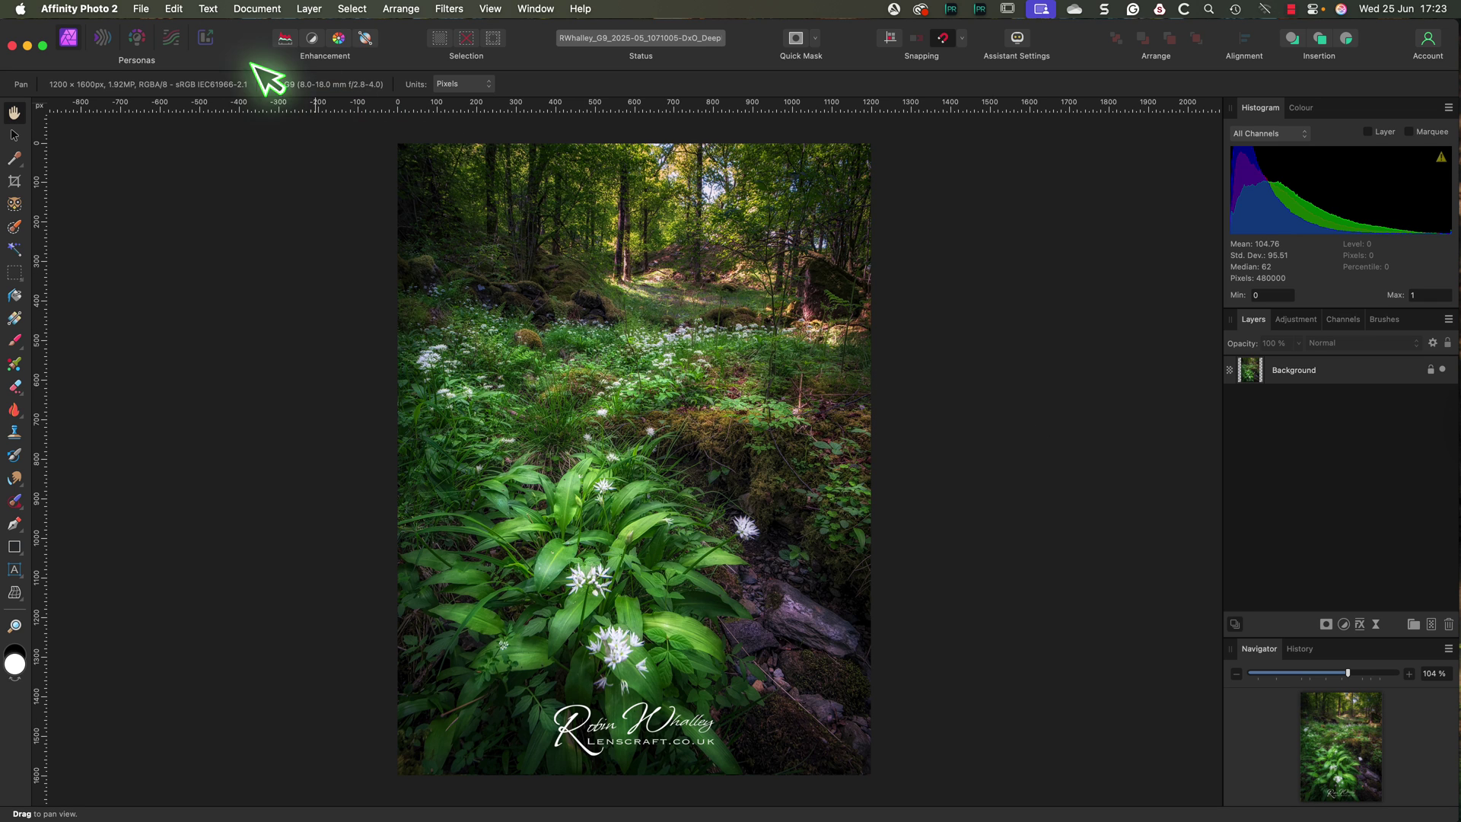
- Move the woodland photo into the Export Persona and select its whole-image slice
click(206, 37)
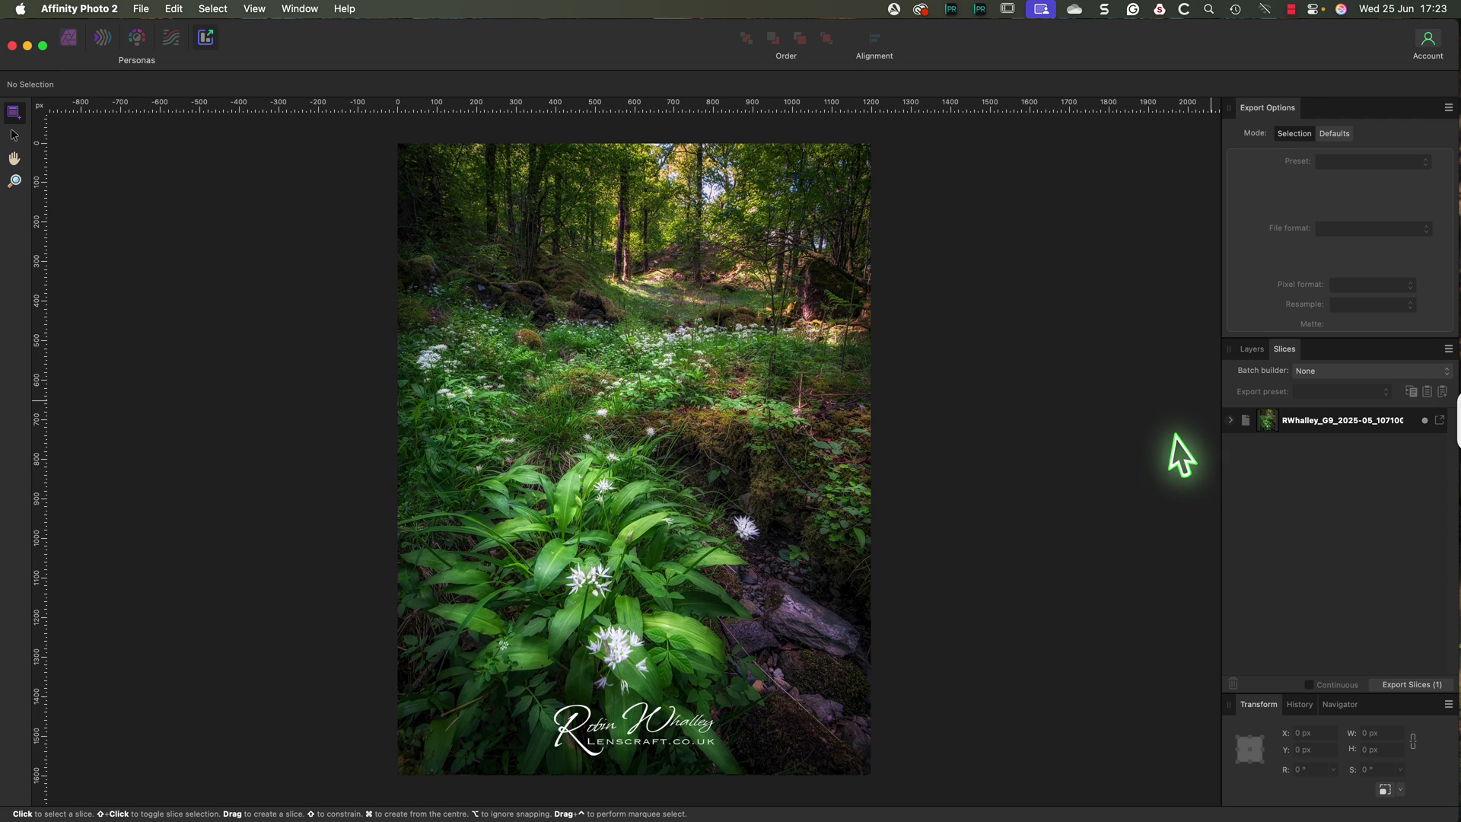
click(1245, 423)
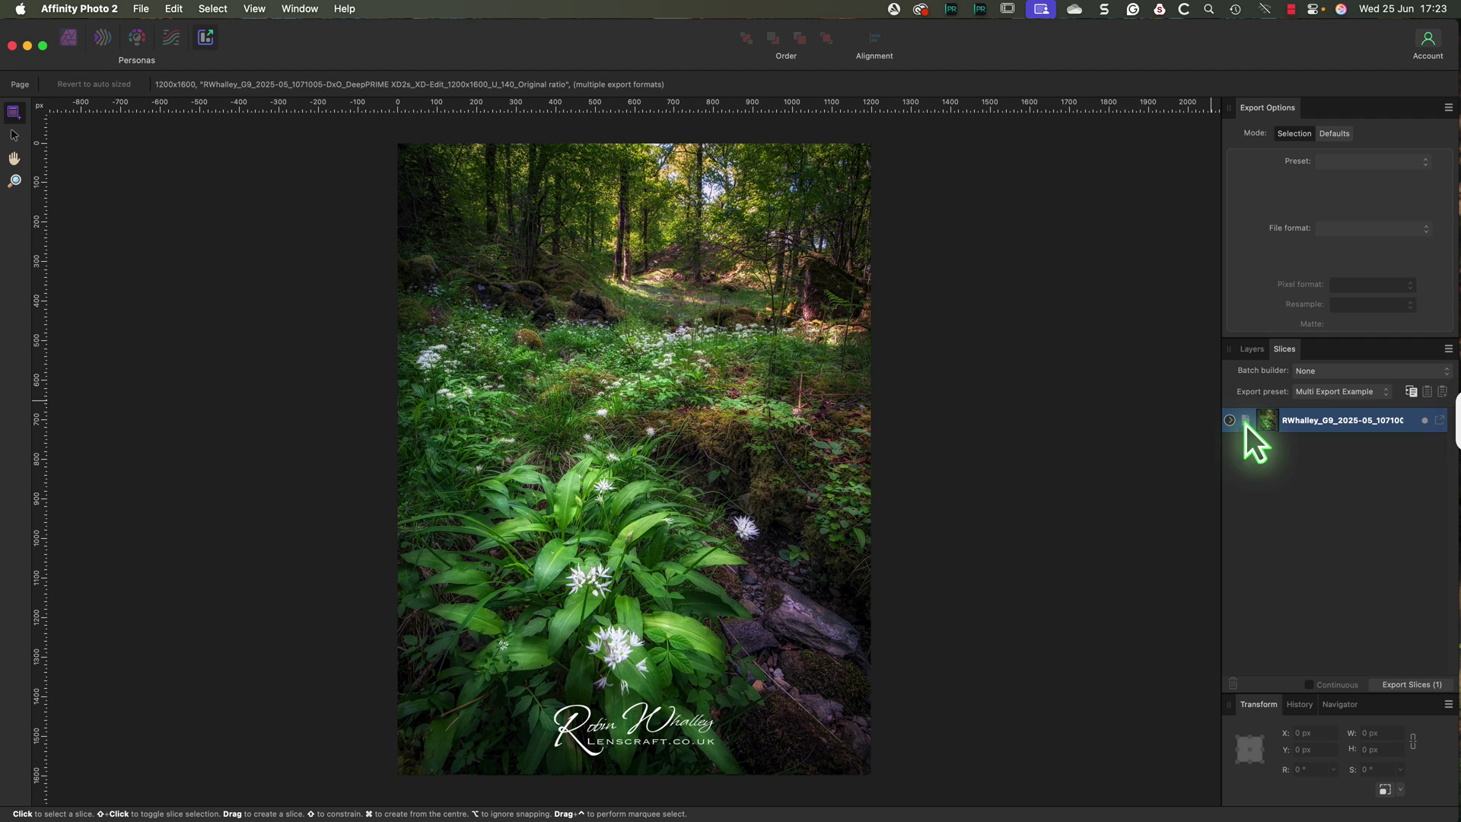
- Give the woodland slice the 'TIFF and JPEG 1200w and 800w' preset: JPEG 1200w and 800w, TIFF 1200w
click(1229, 421)
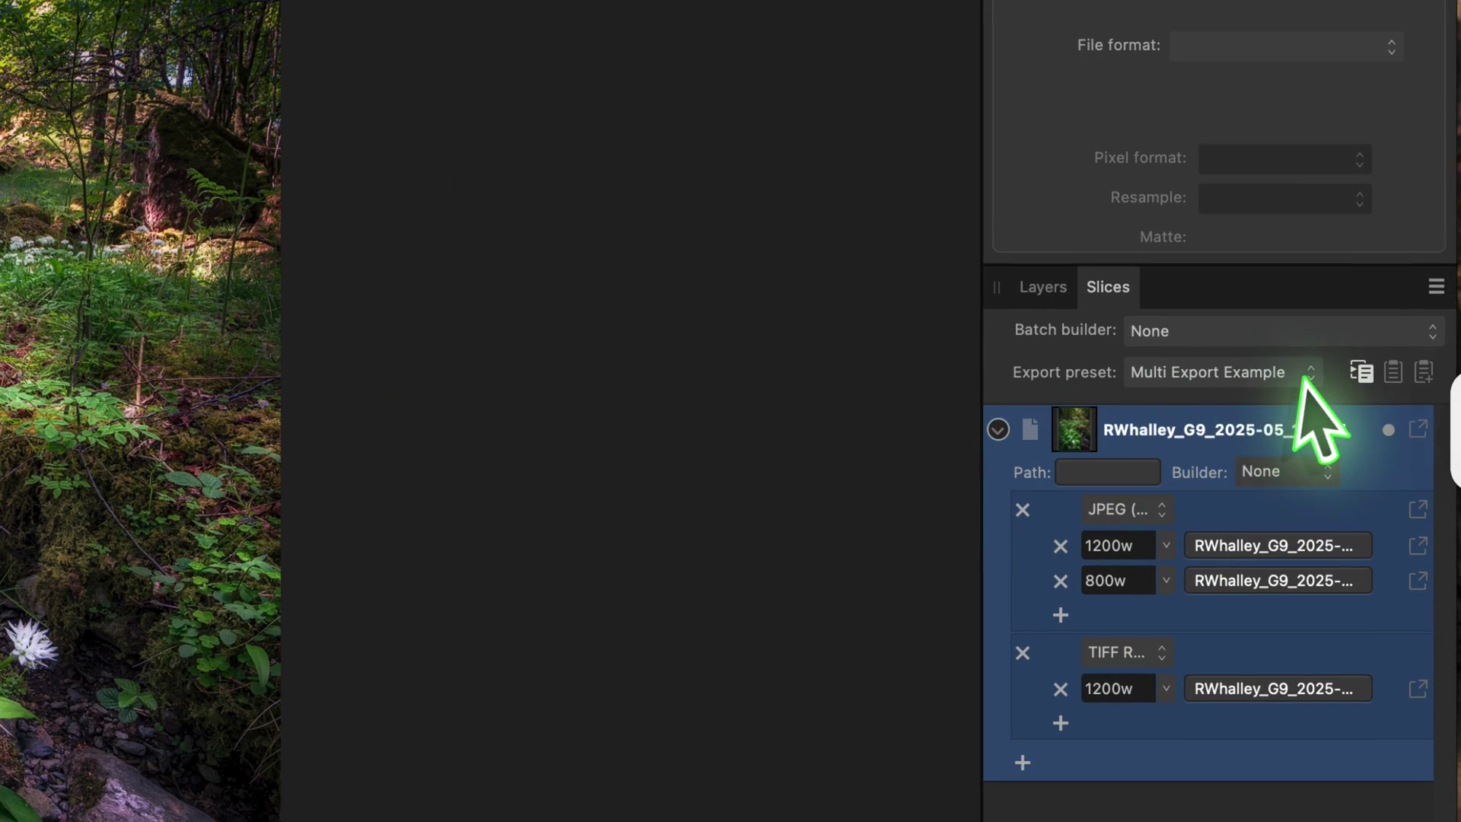
click(1304, 379)
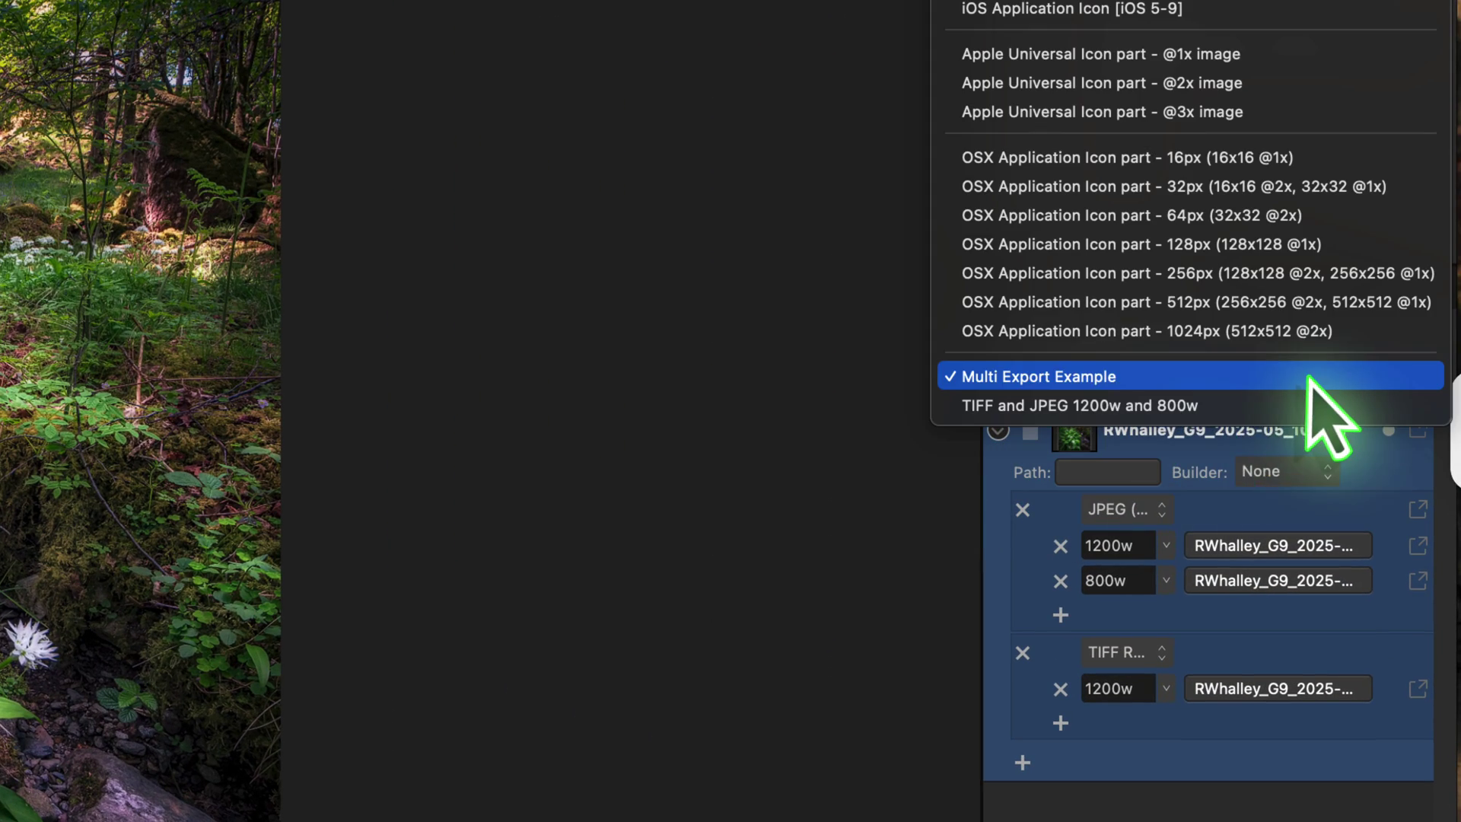
click(1165, 405)
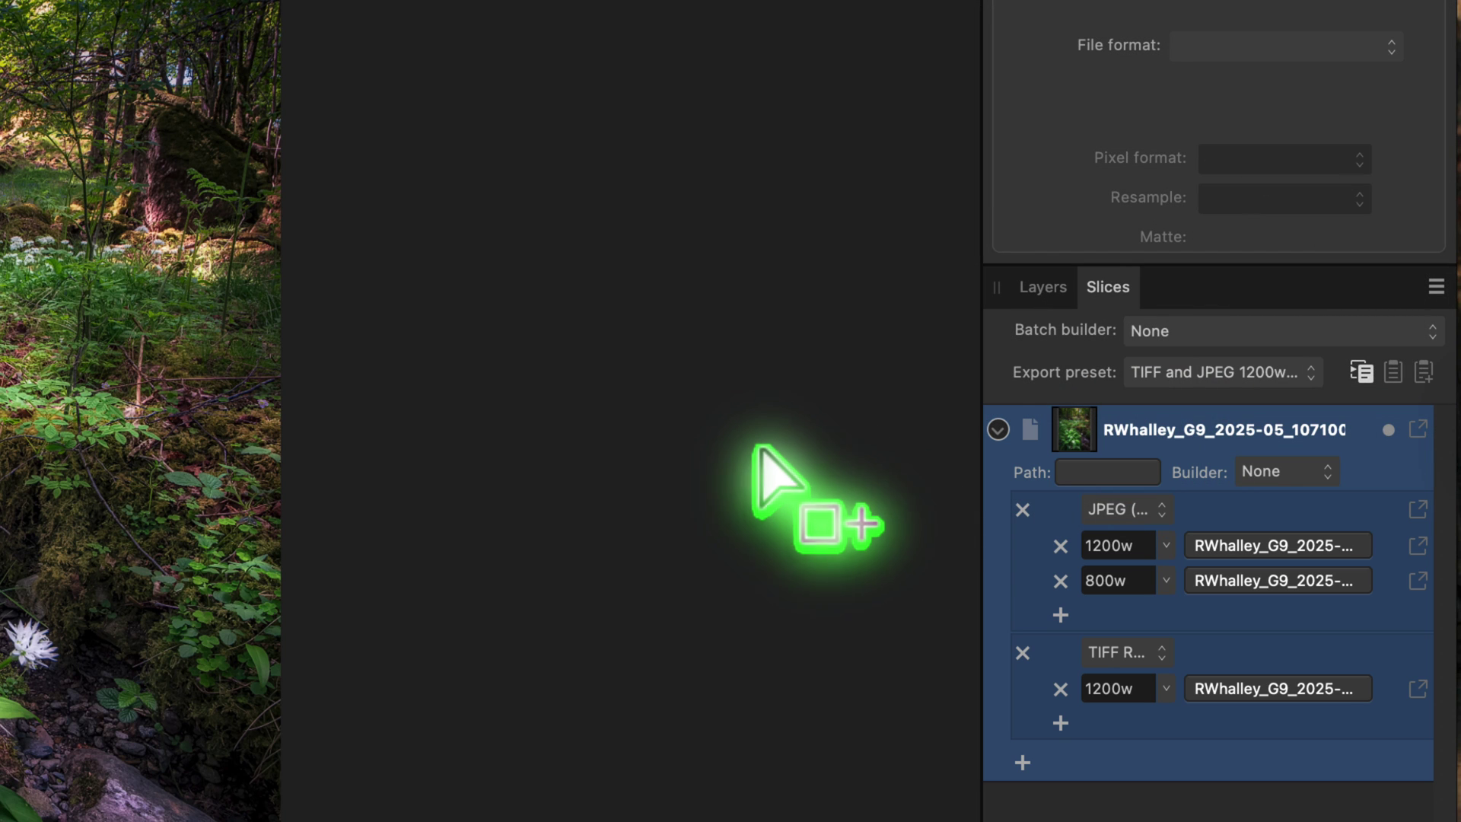
click(756, 449)
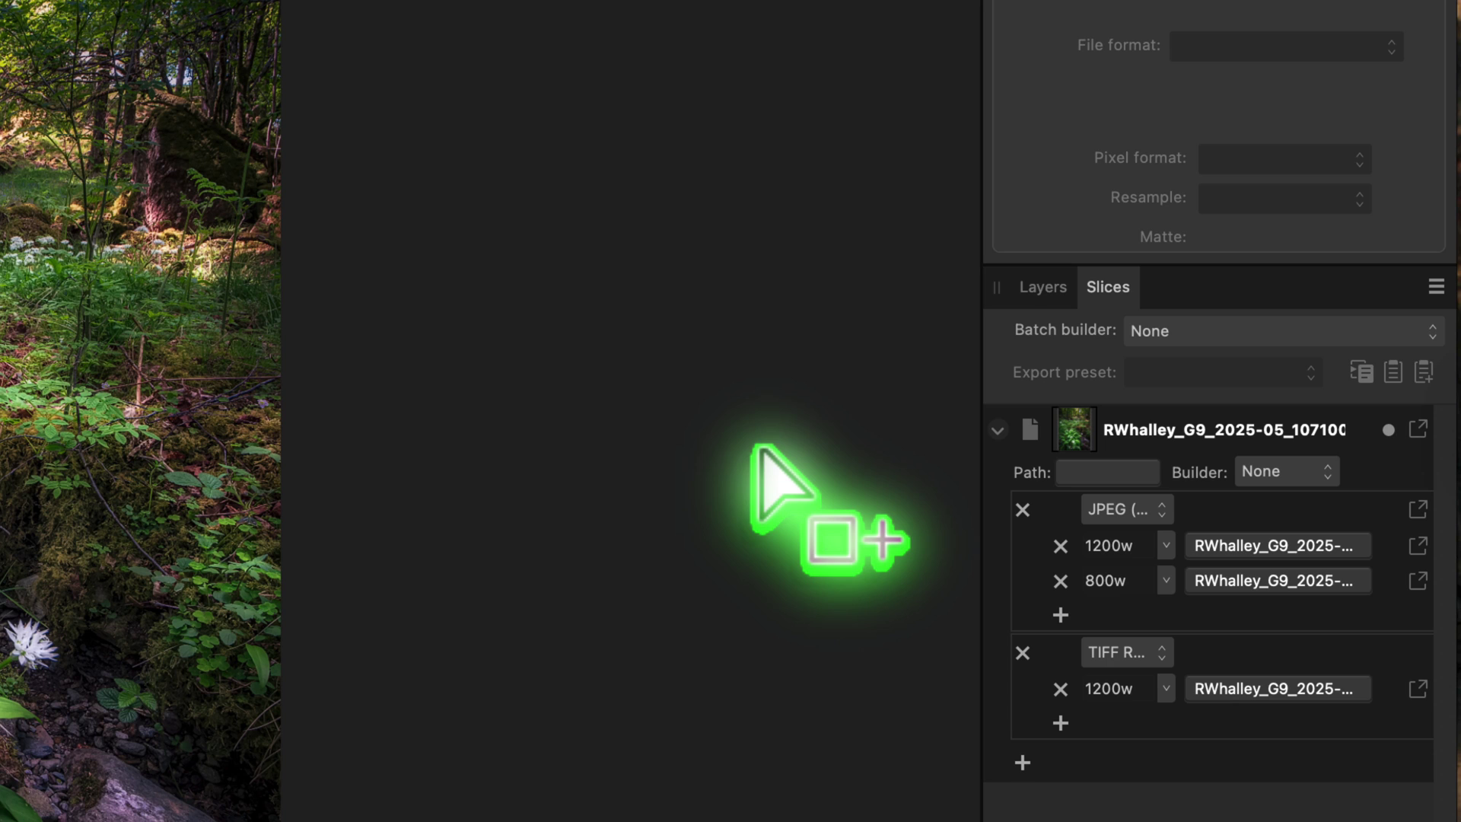